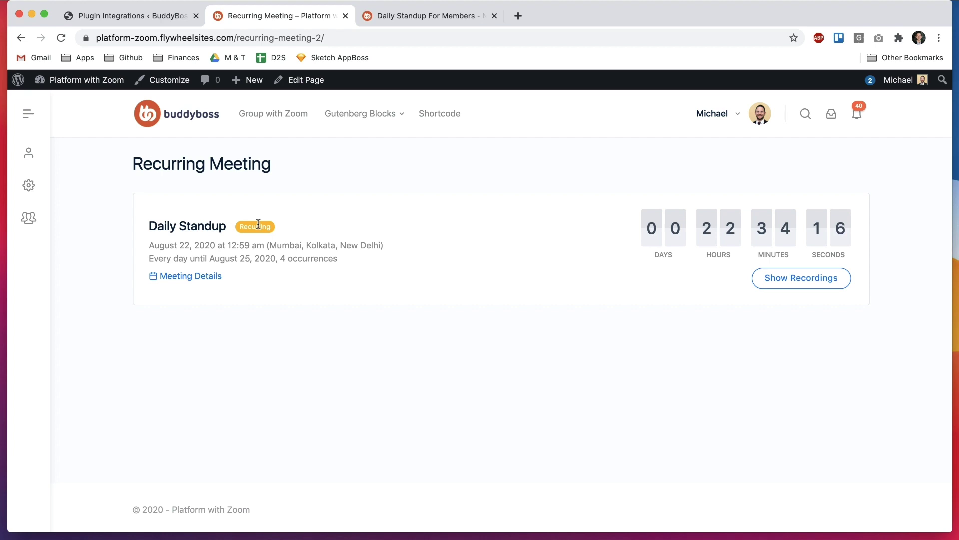
Review the Daily Standup meeting details and browse its recordings list
click(198, 276)
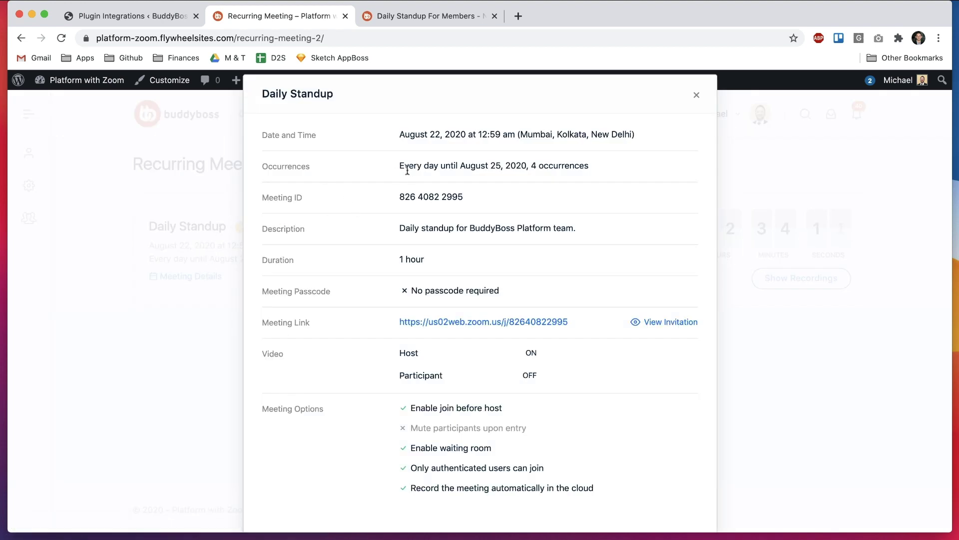
drag(407, 170, 604, 167)
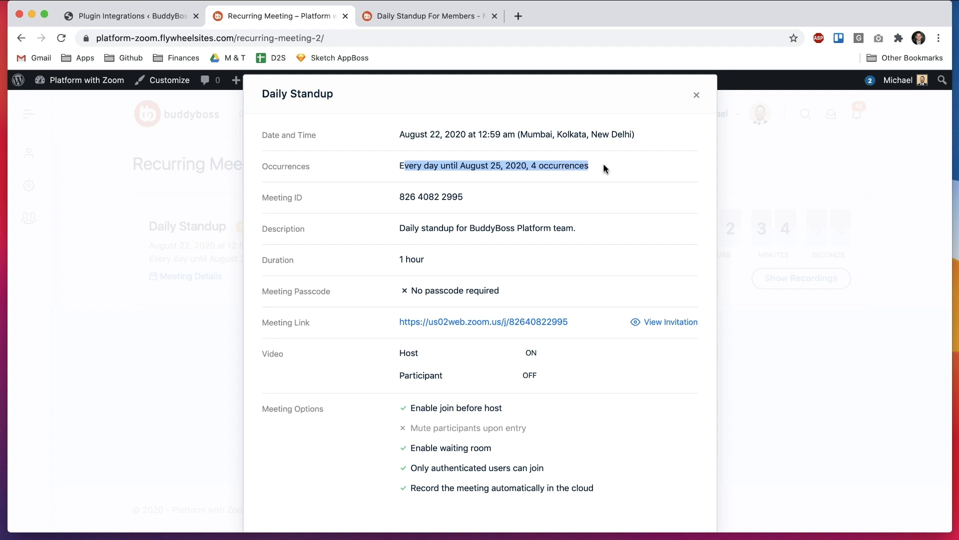
click(829, 188)
click(784, 280)
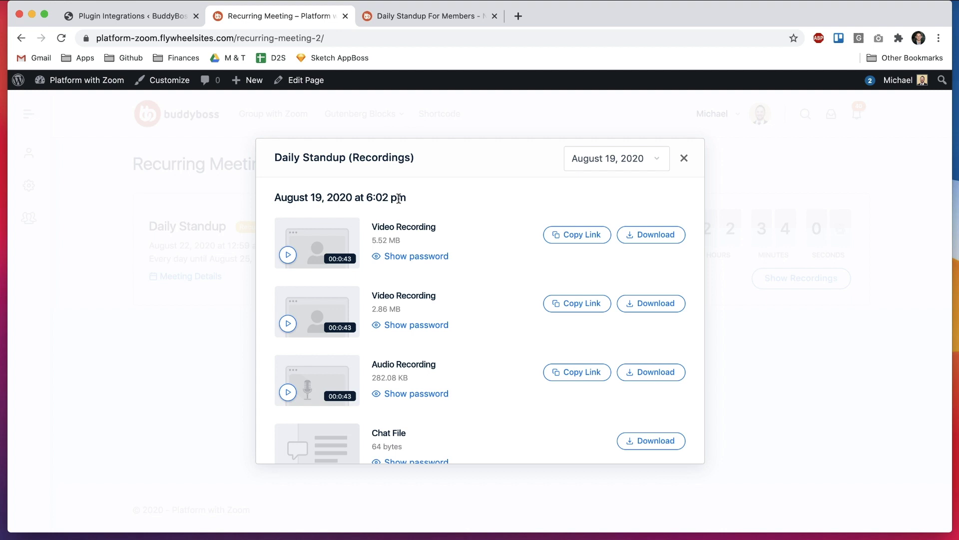
scroll(476, 274, down, 6)
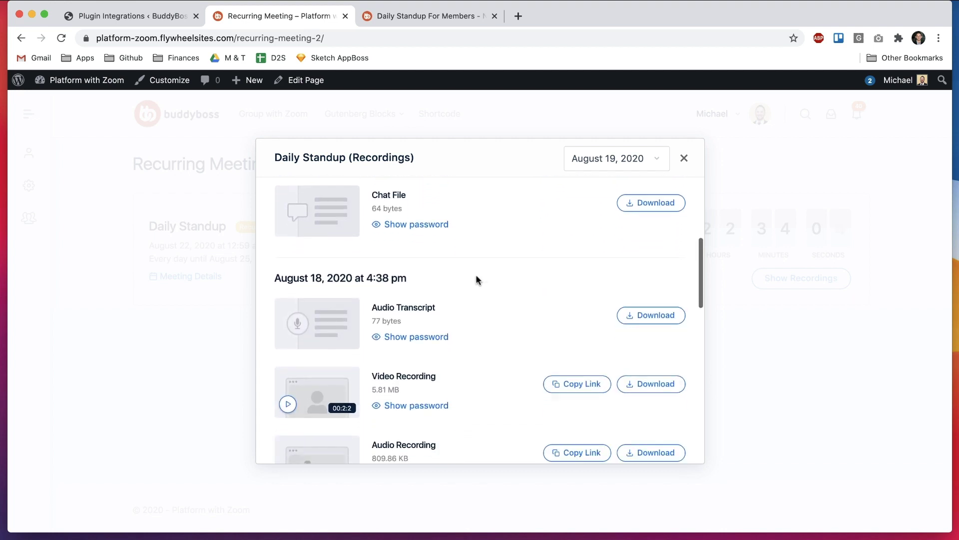
scroll(493, 305, down, 10)
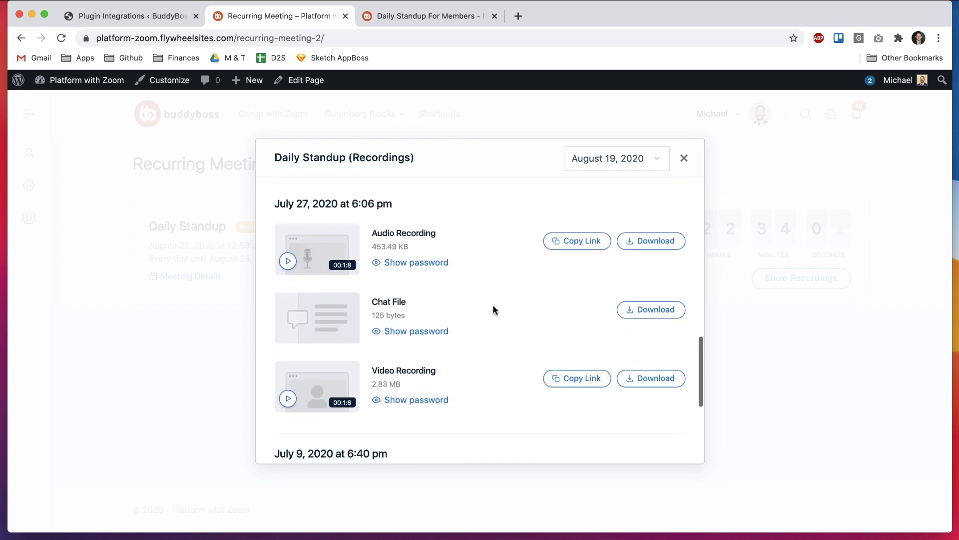
click(867, 249)
Look through the Daily Standup For Members meetings list and its recordings
click(424, 15)
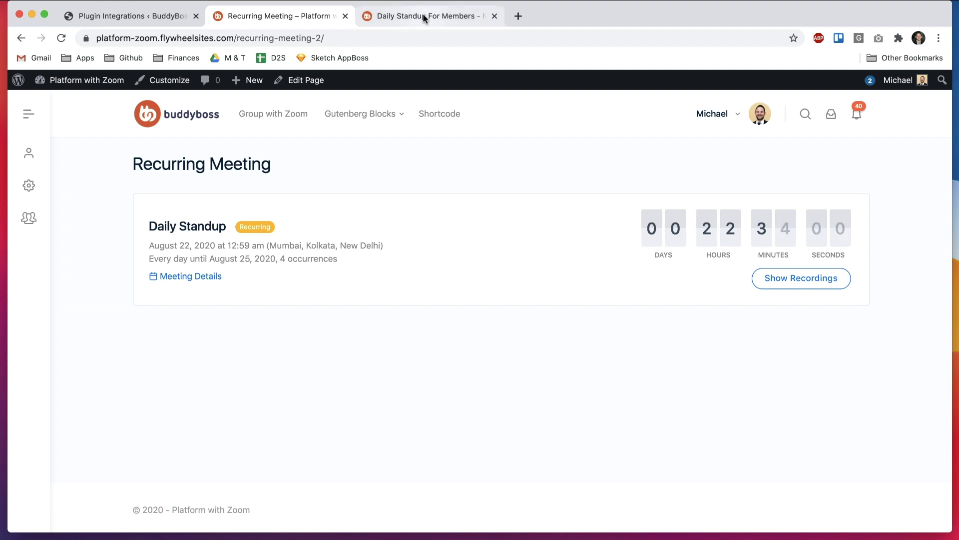
scroll(691, 263, down, 3)
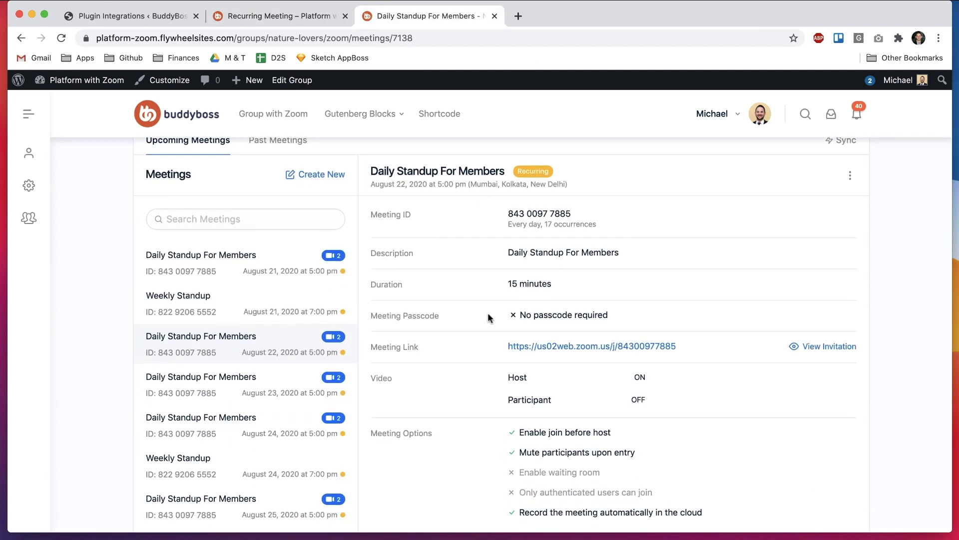
scroll(360, 280, down, 1)
scroll(248, 420, down, 6)
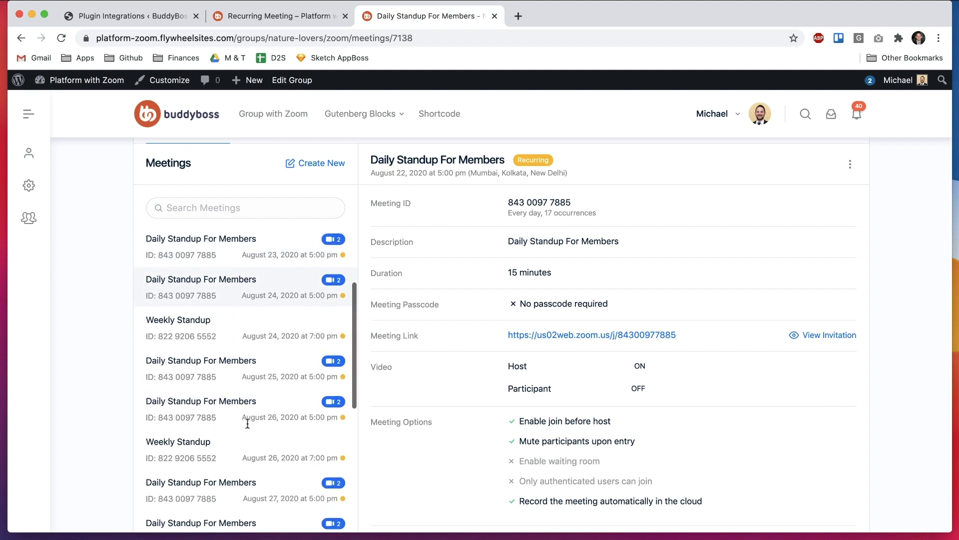
scroll(249, 428, up, 7)
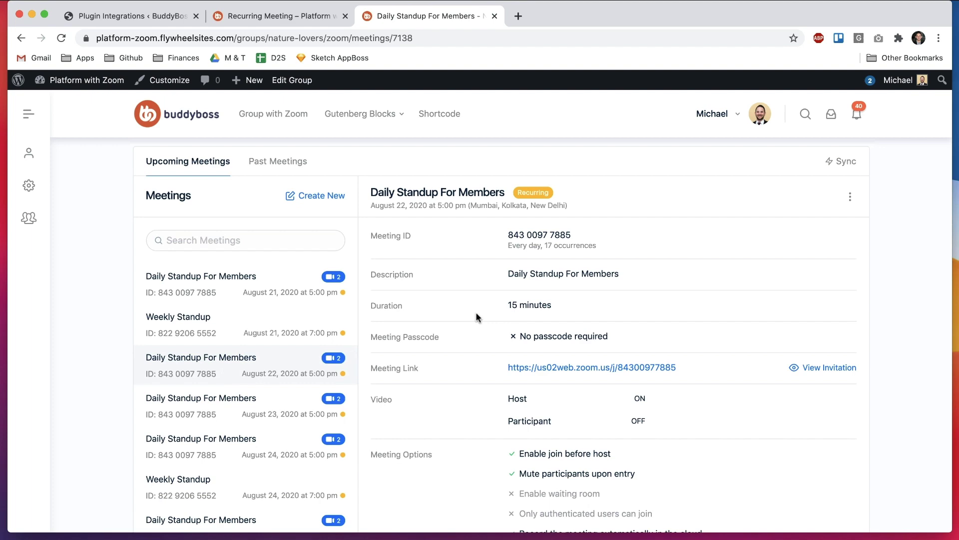
scroll(478, 321, down, 5)
click(427, 440)
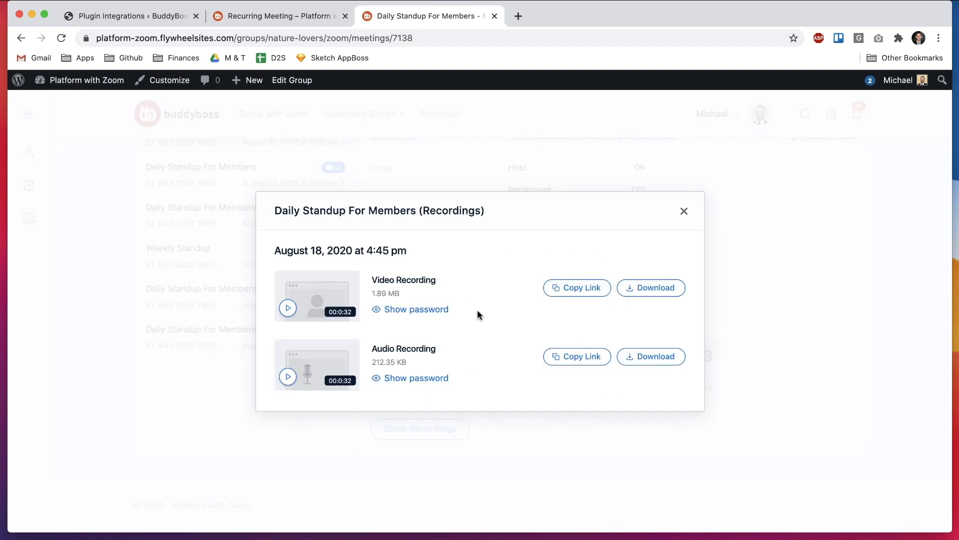
click(683, 211)
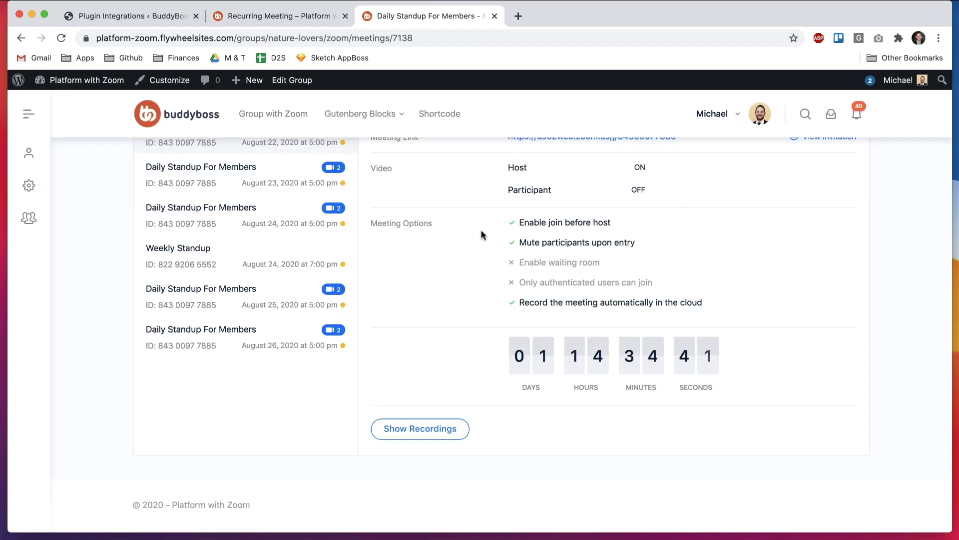
scroll(482, 235, up, 1)
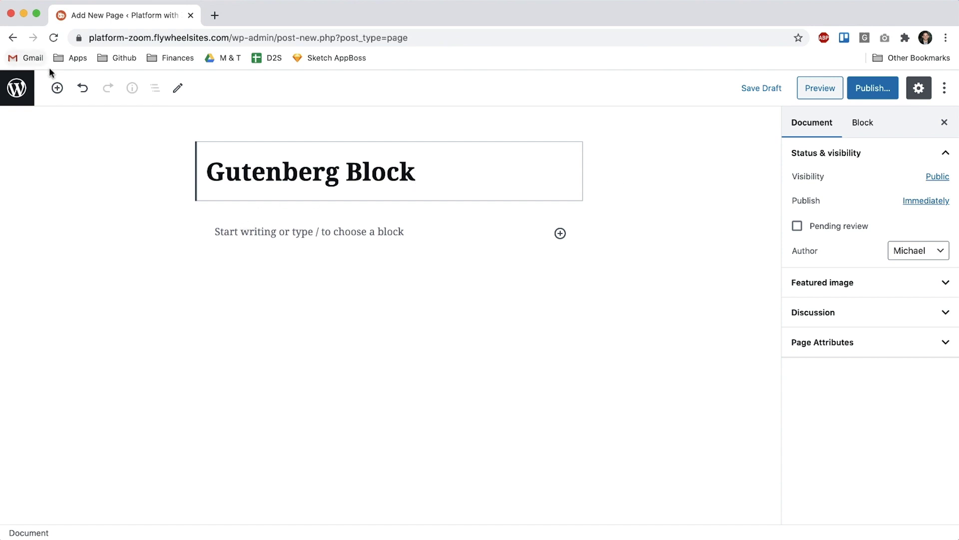
Insert a Zoom Meeting block into the page via a 'zoom' block search
click(56, 86)
text(zoom)
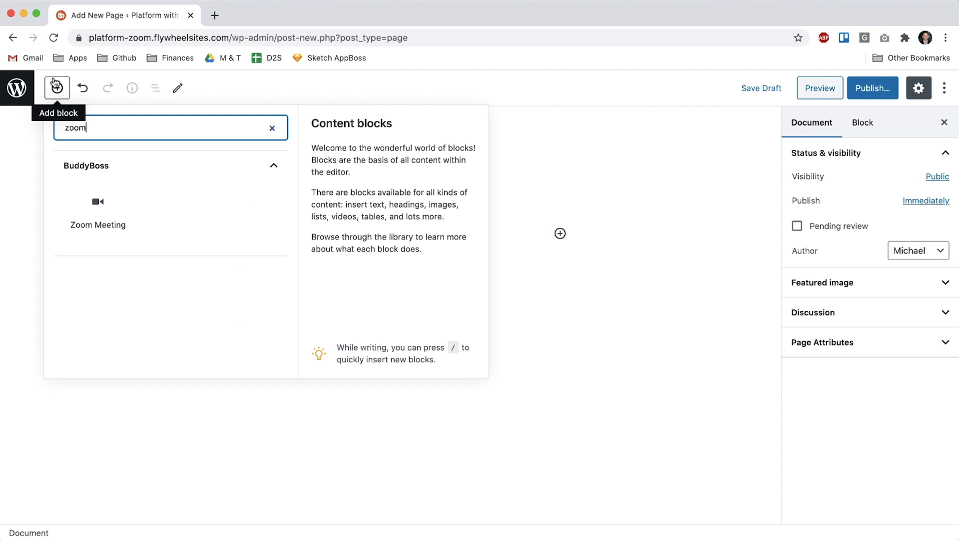
click(97, 207)
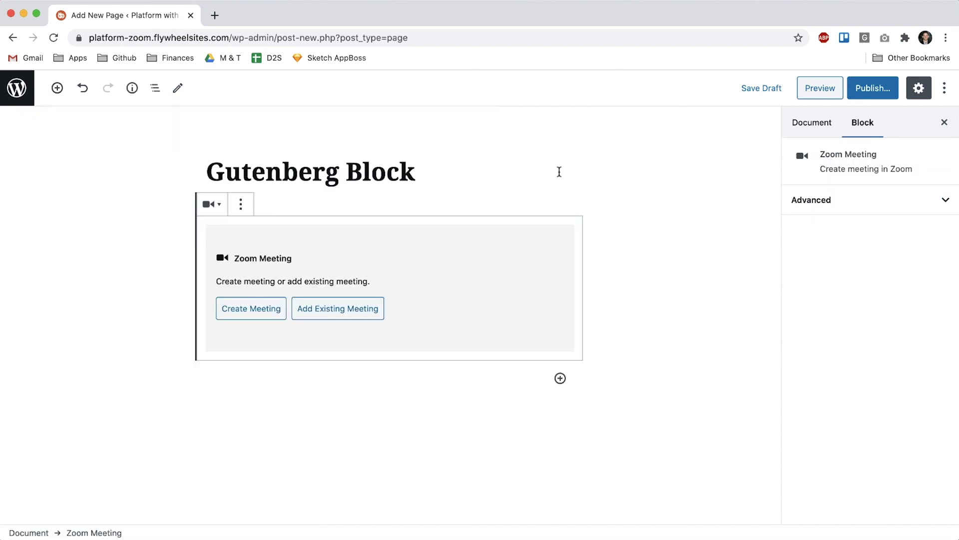
Create a new meeting titled 'Recurring Meeting' with Cloud auto recording and save it
click(330, 308)
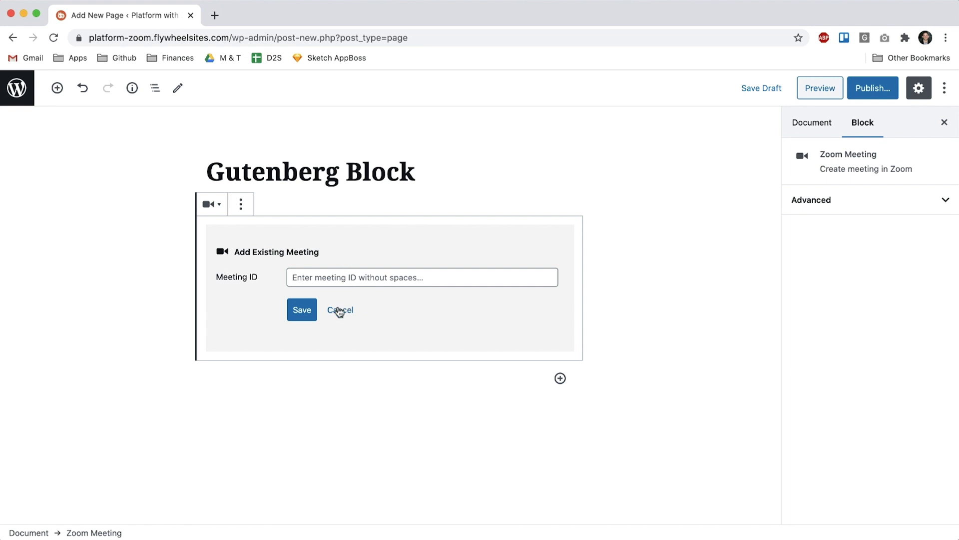
click(339, 309)
click(264, 308)
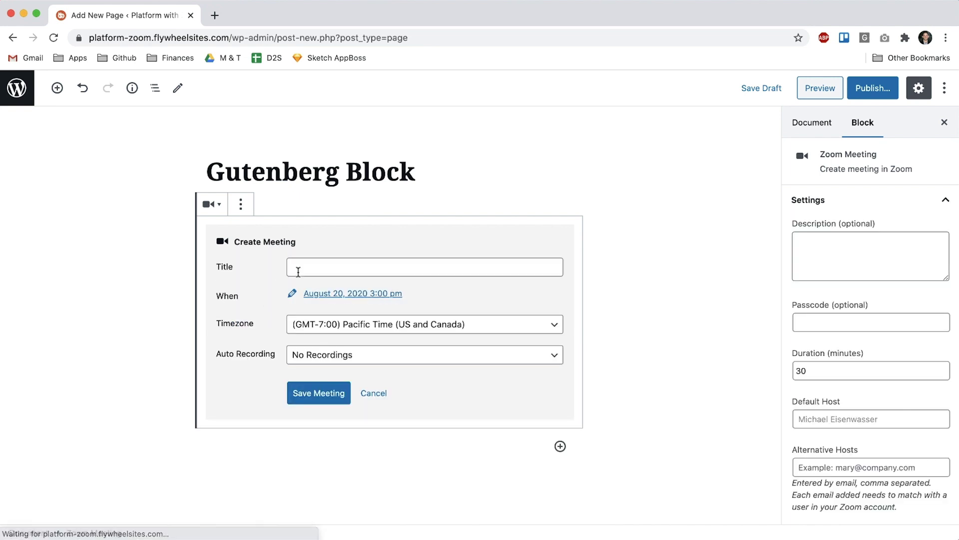
click(329, 264)
text(Rec)
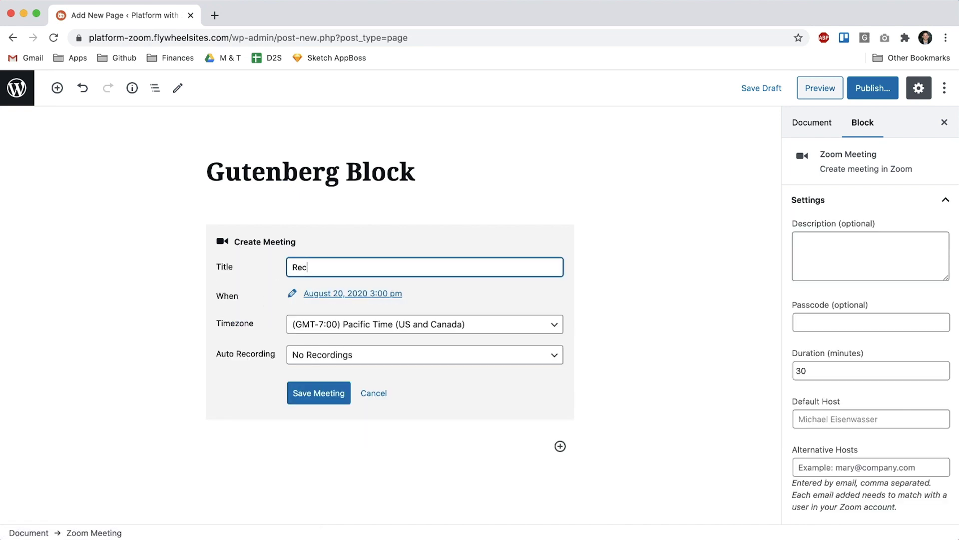
text(urring Meeting)
click(327, 294)
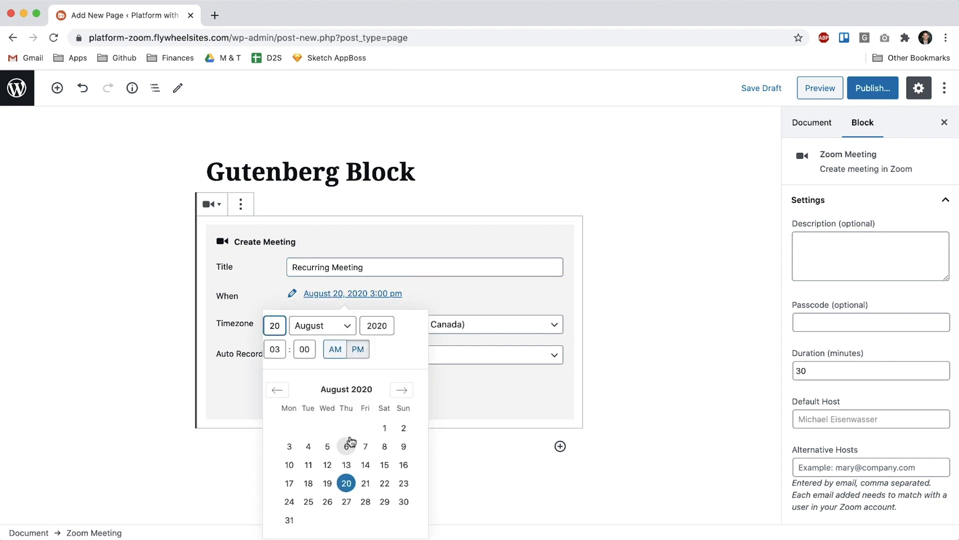
click(462, 302)
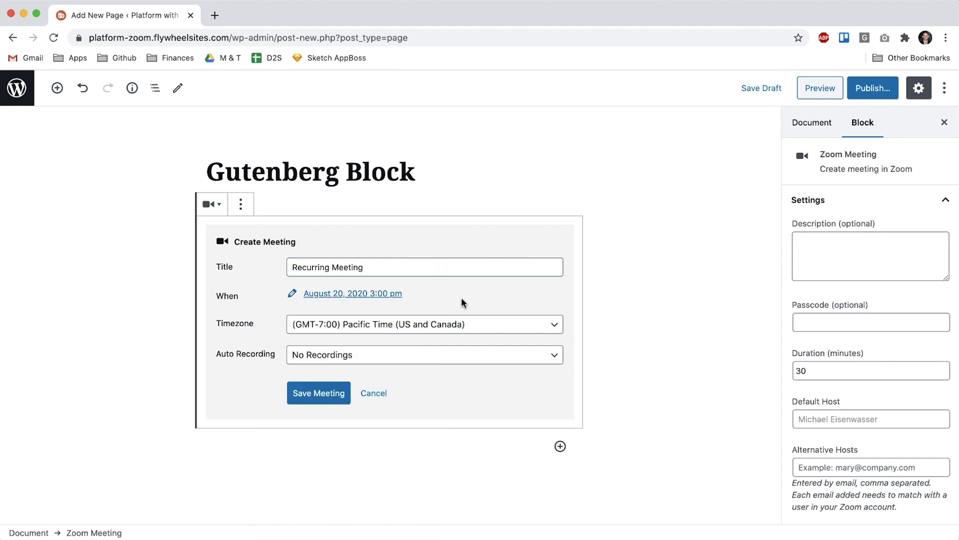
click(403, 352)
click(395, 368)
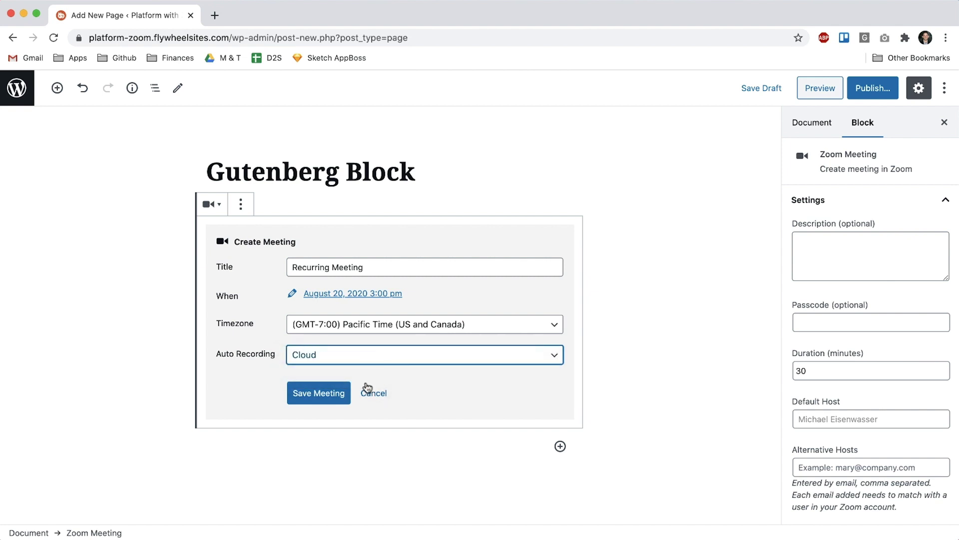
click(328, 395)
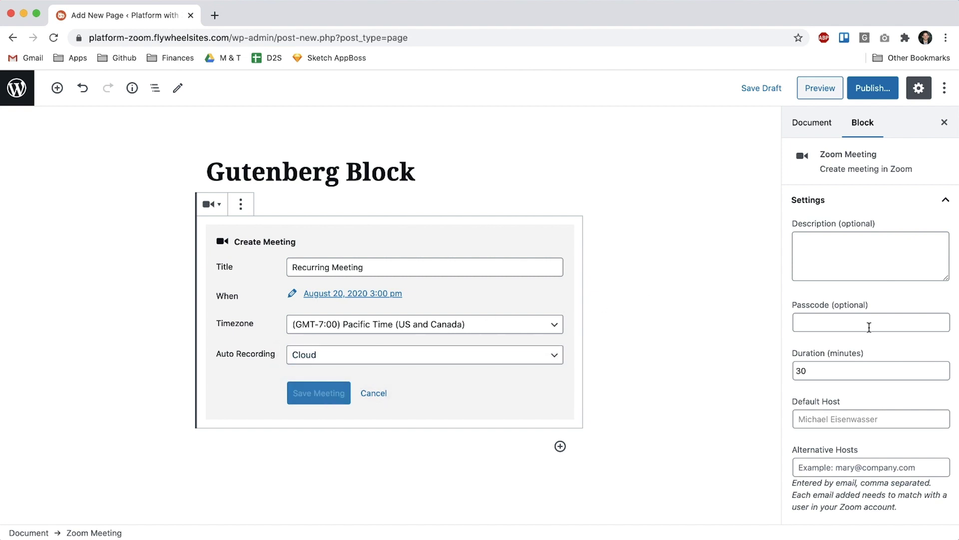
Make the meeting recur weekly, every 1 week, on Thursday
click(860, 133)
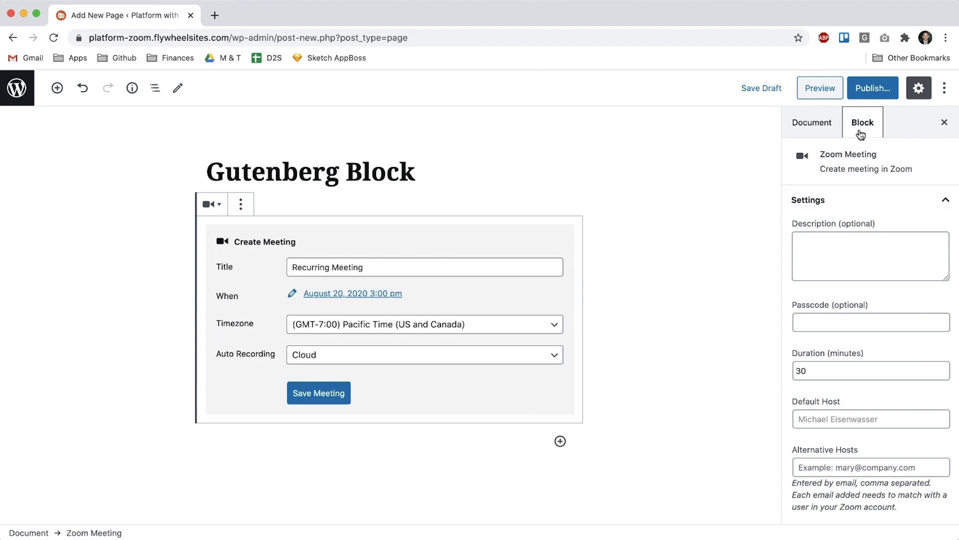
scroll(876, 292, down, 5)
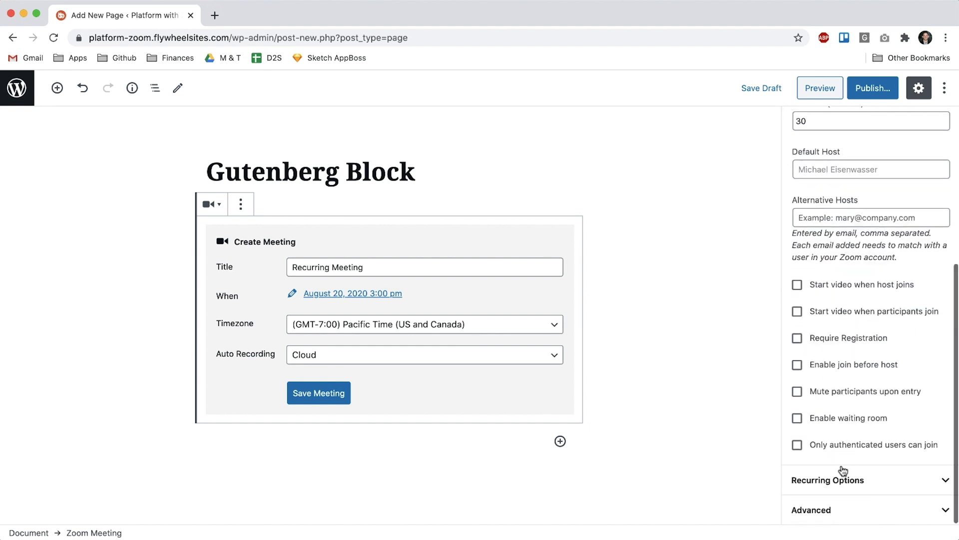
click(887, 483)
click(797, 474)
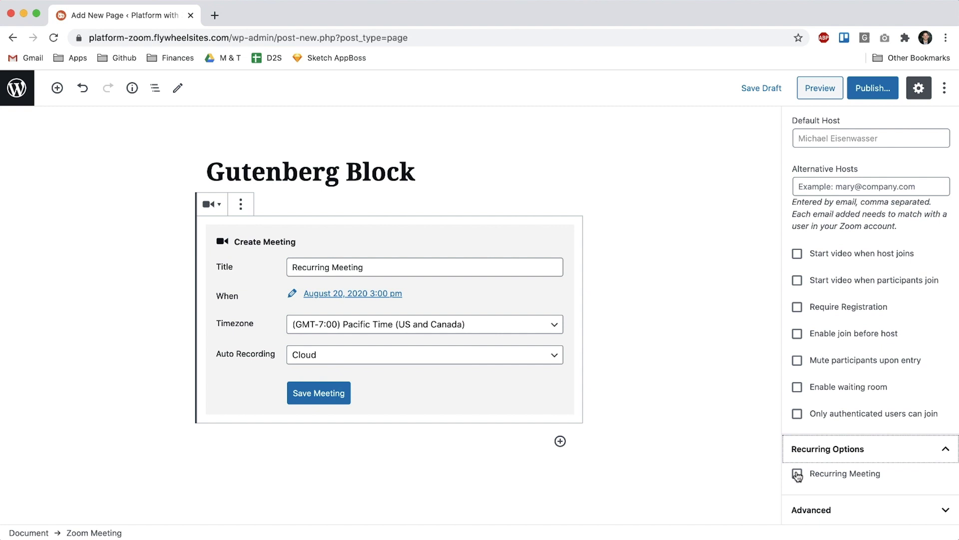
scroll(870, 453, down, 4)
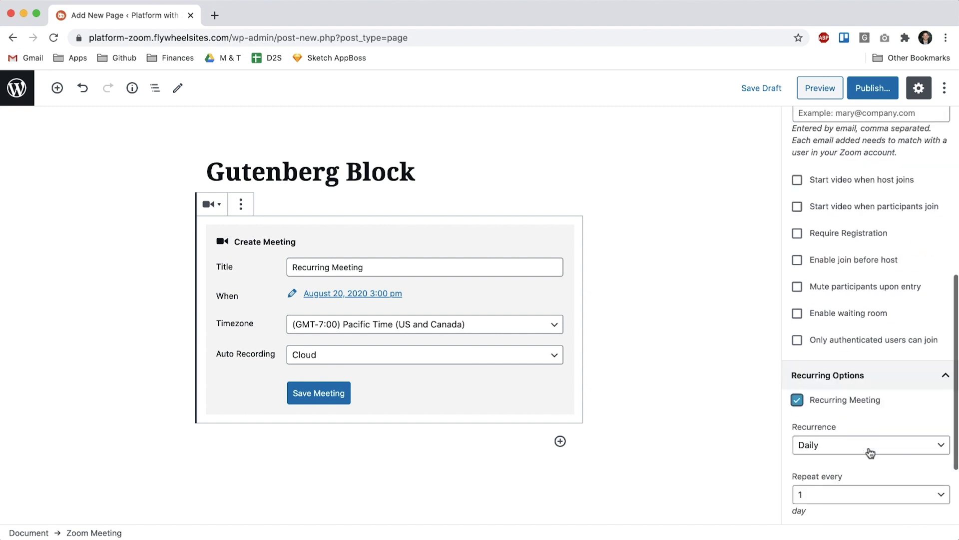
click(839, 339)
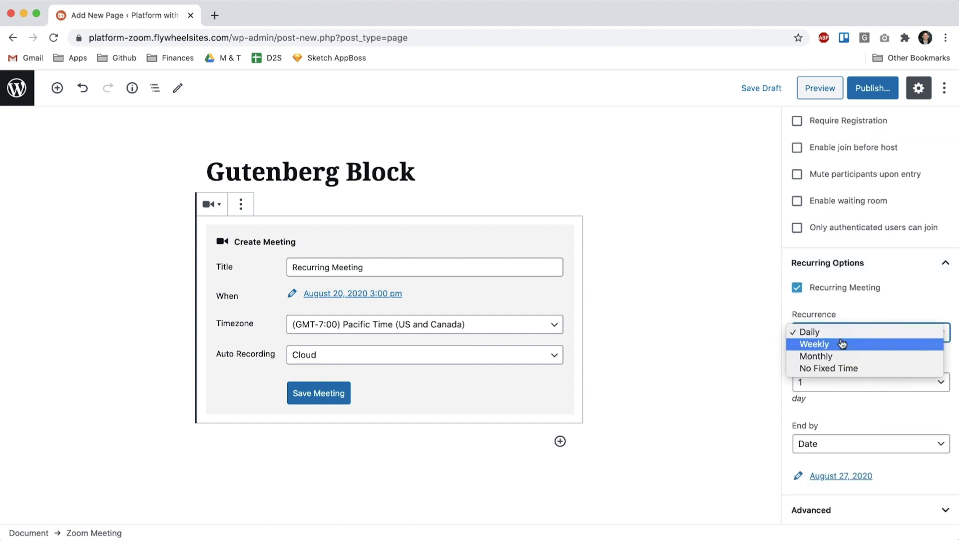
click(842, 345)
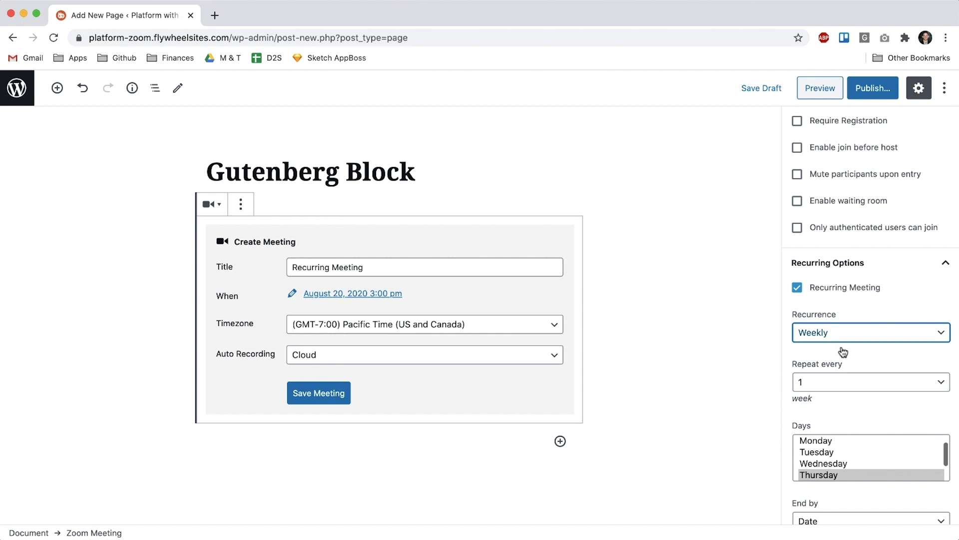
click(840, 385)
click(852, 382)
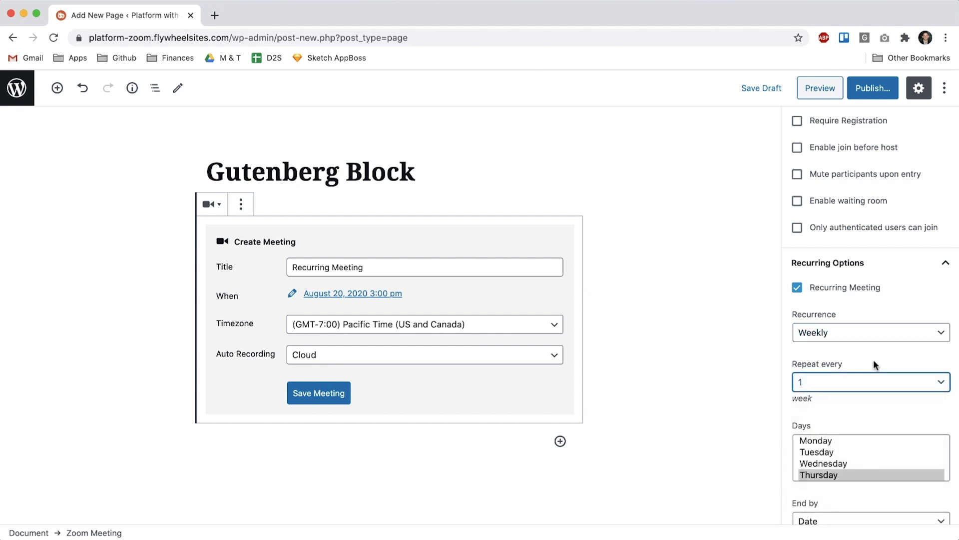
click(835, 475)
End the recurring series after 10 occurrences
scroll(869, 456, down, 2)
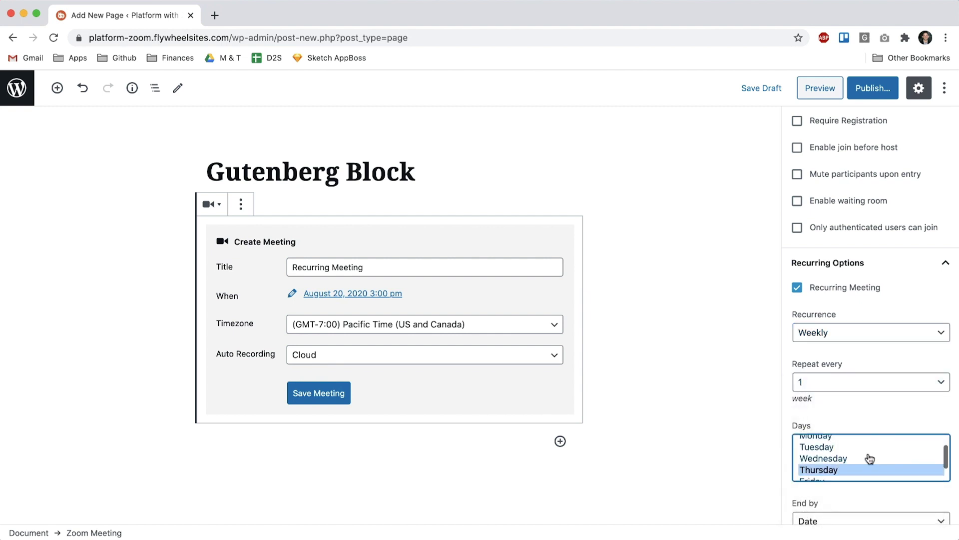
scroll(884, 410, down, 3)
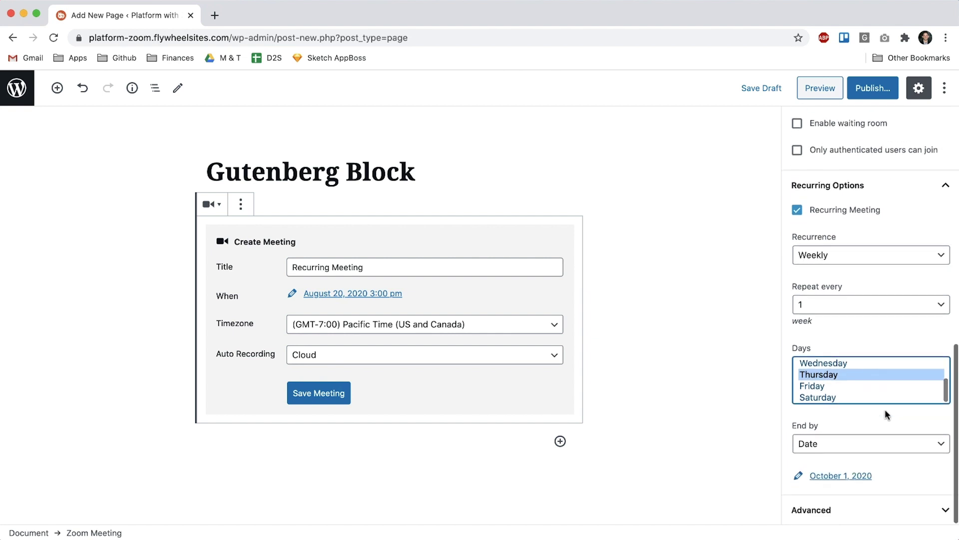
click(826, 450)
click(830, 455)
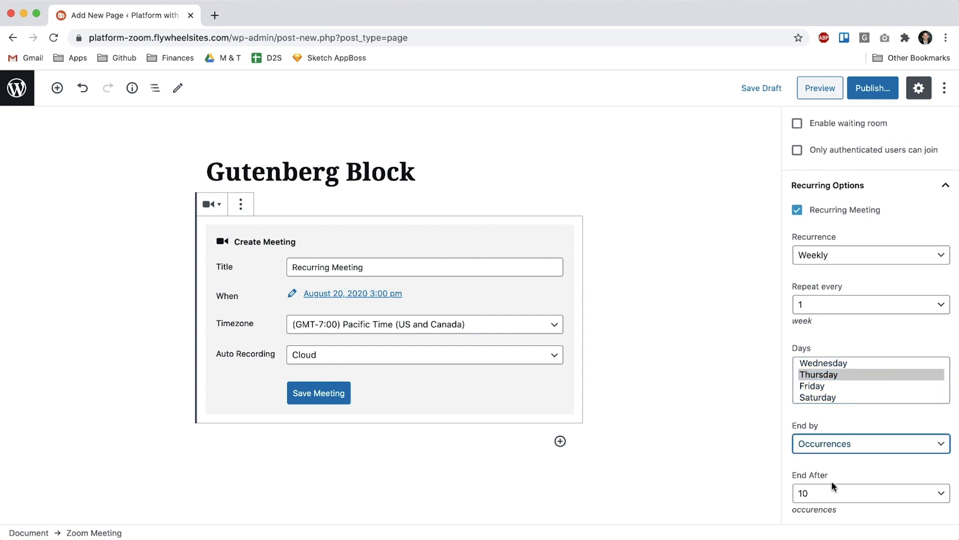
scroll(832, 479, down, 2)
click(830, 453)
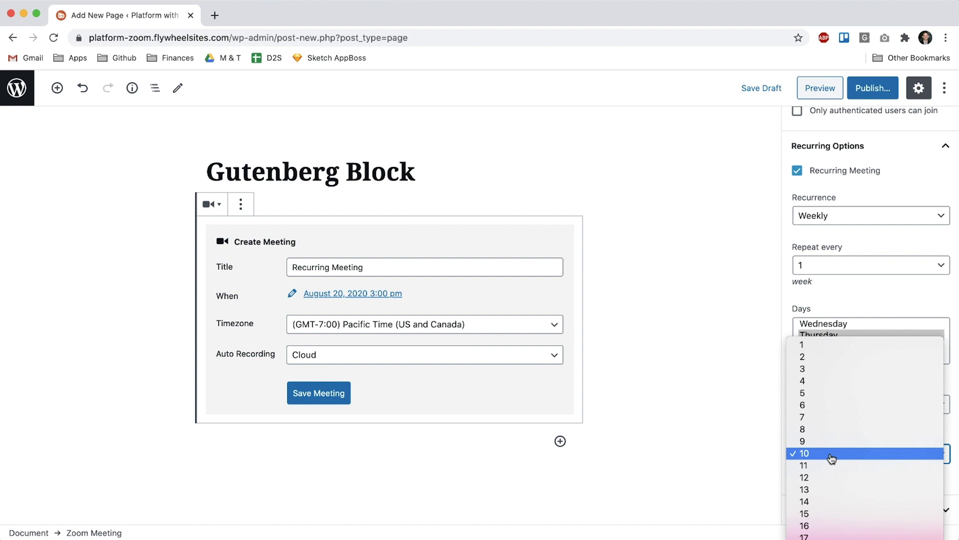
click(854, 454)
Publish the Gutenberg Block page, view it live, and open its recurring meeting details
click(855, 89)
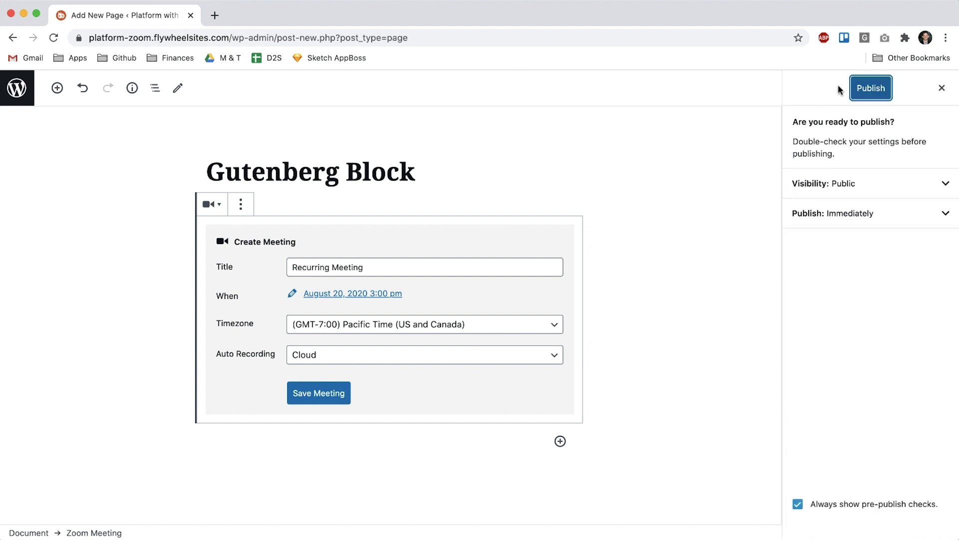
click(850, 93)
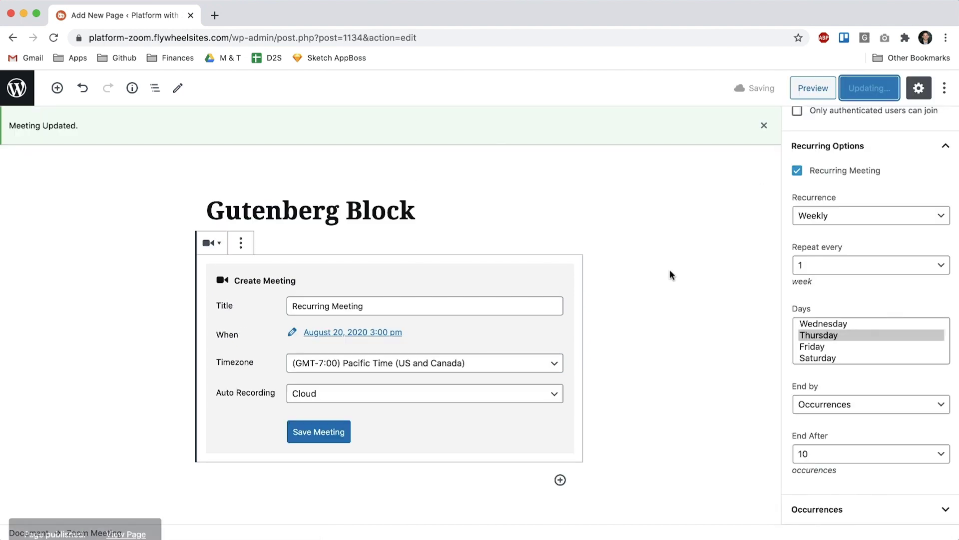
click(125, 511)
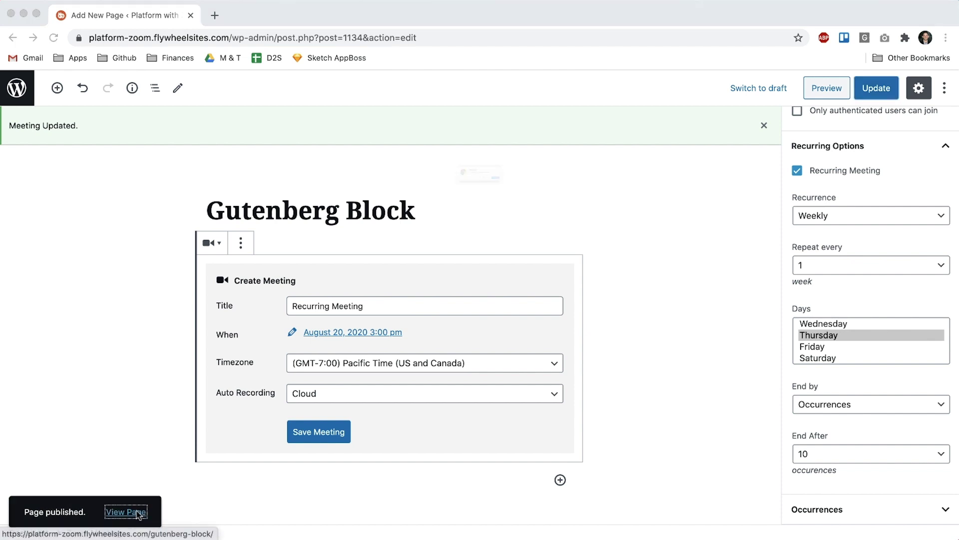
click(577, 203)
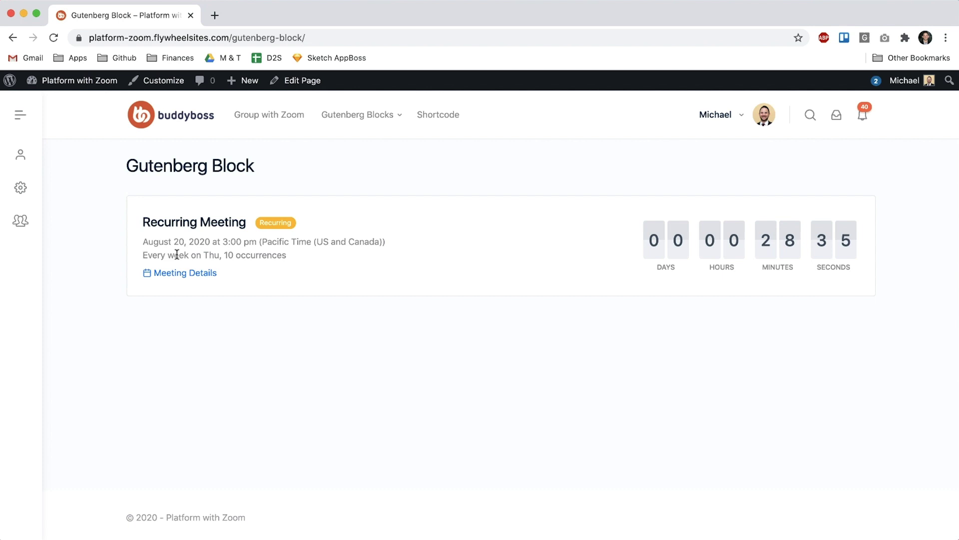
click(203, 275)
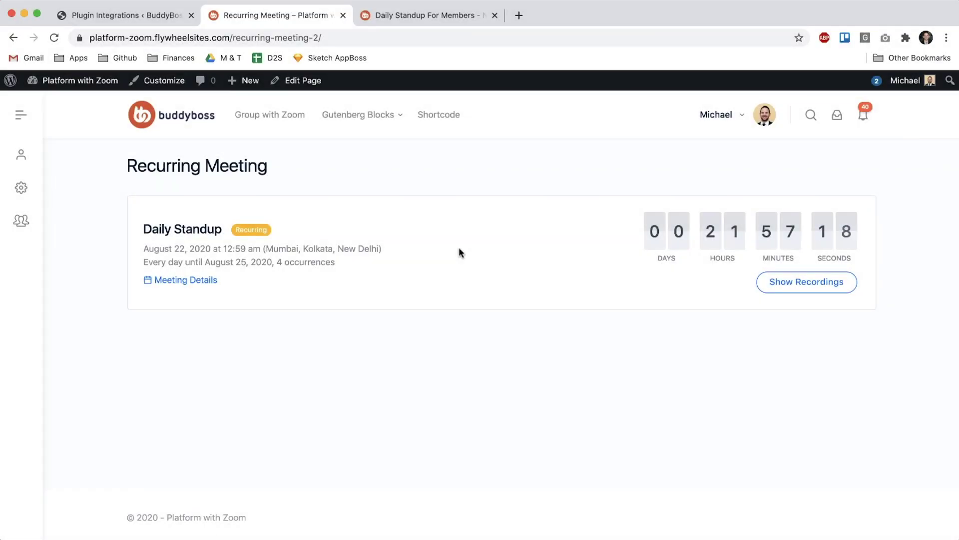
Show the Daily Standup recordings and filter them by August 18, then July 9, 2020
click(810, 284)
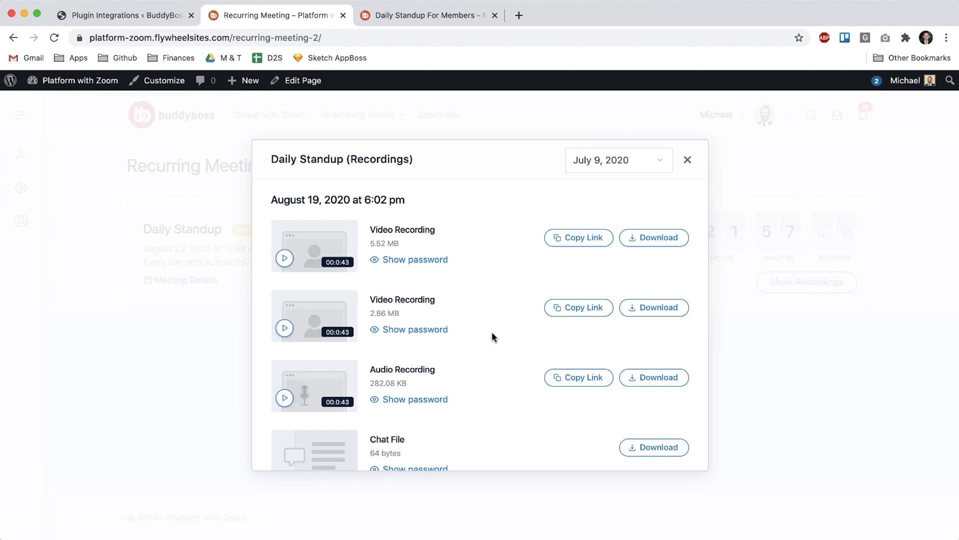
scroll(491, 337, down, 5)
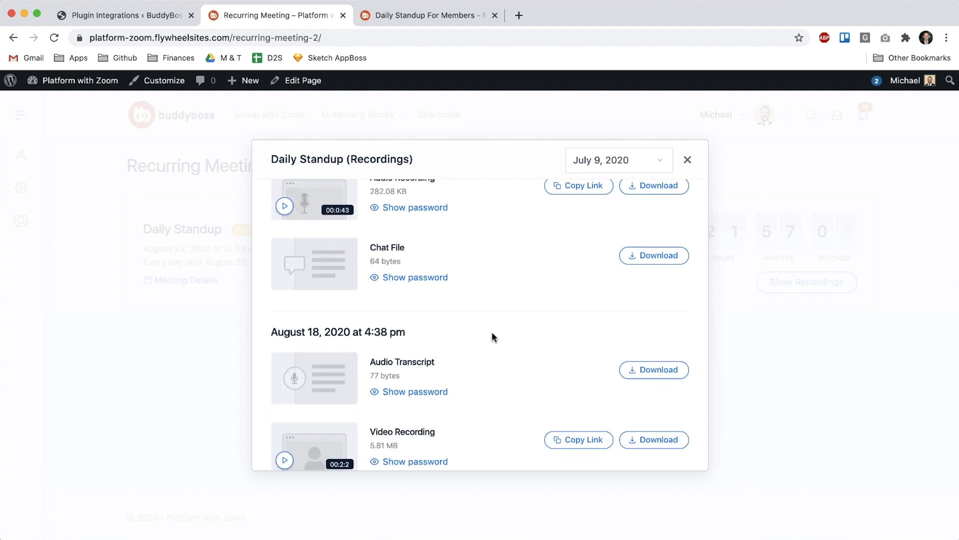
scroll(492, 336, down, 5)
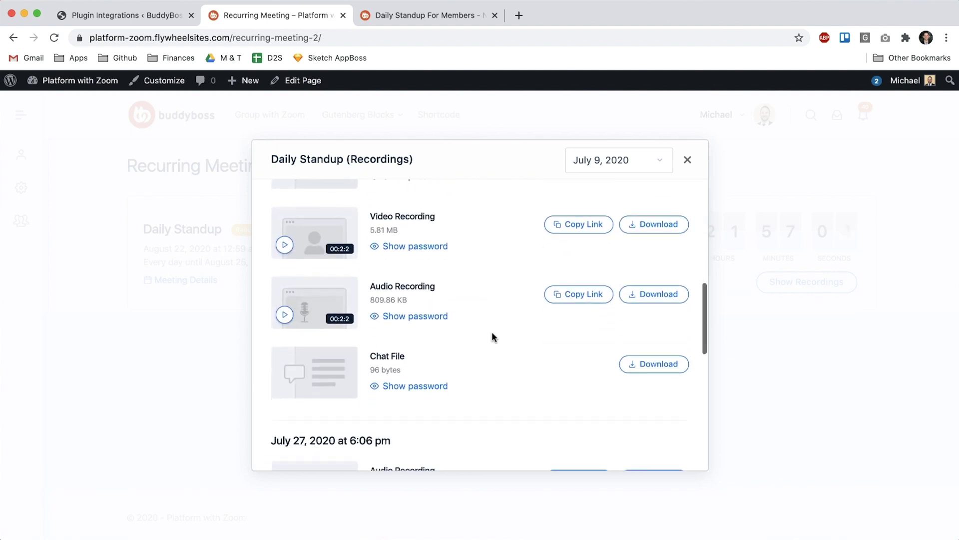
scroll(492, 337, down, 3)
scroll(479, 329, down, 2)
scroll(480, 329, up, 10)
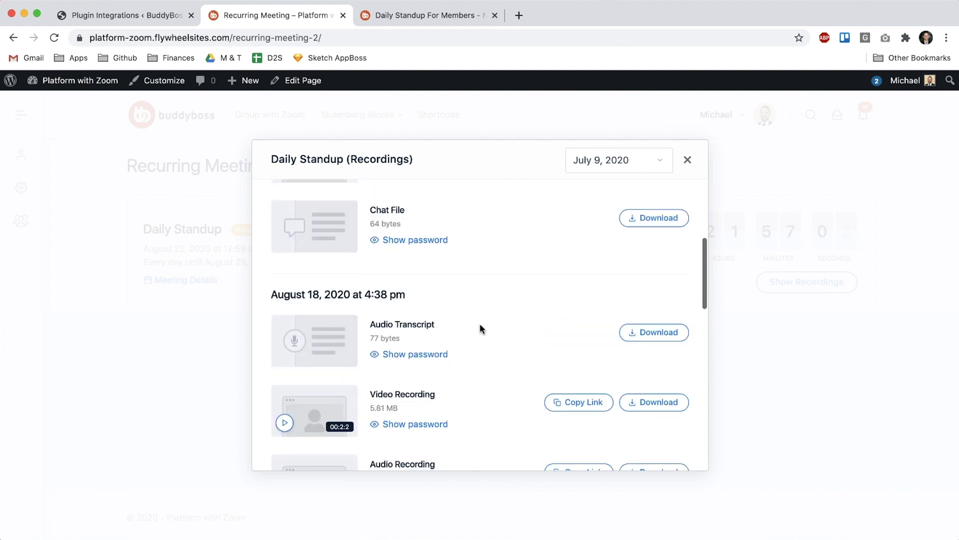
click(600, 161)
click(609, 134)
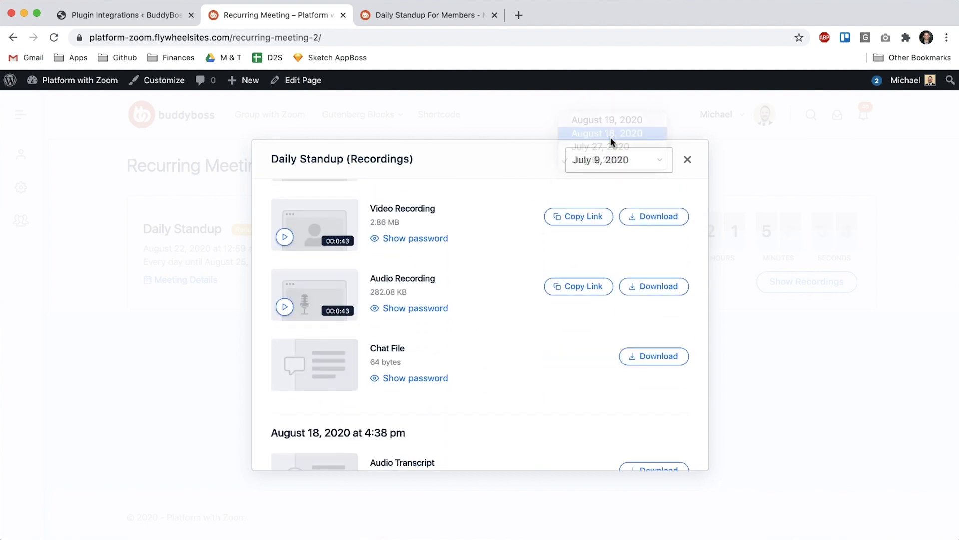
click(609, 163)
click(606, 186)
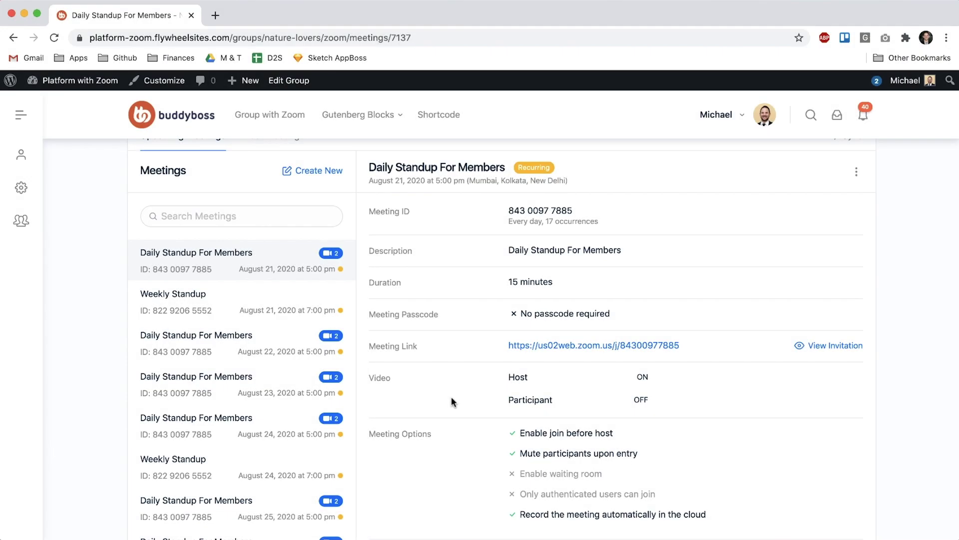
Review the Daily Standup For Members daily recurrence summary, then open the Create New meeting form
scroll(452, 401, up, 1)
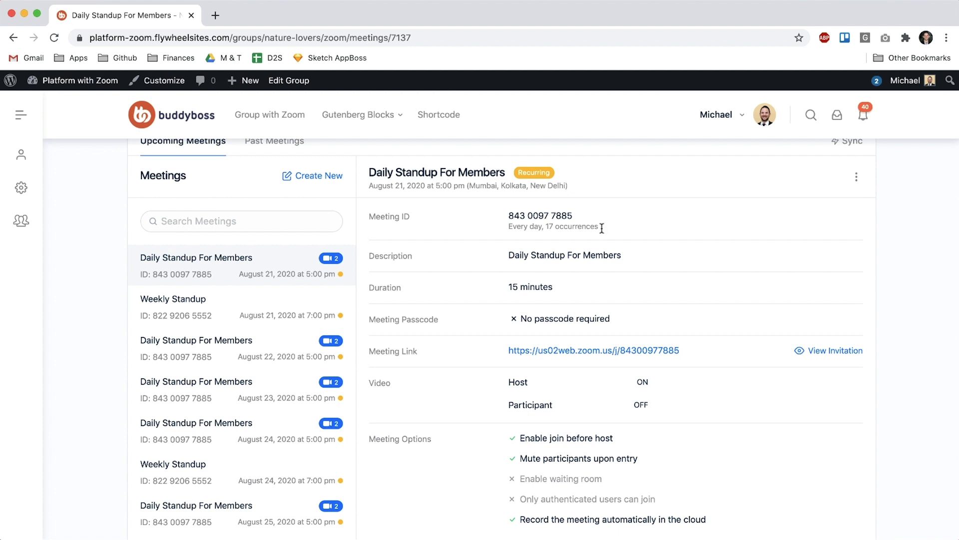
drag(602, 227, 516, 225)
click(493, 227)
scroll(492, 226, down, 3)
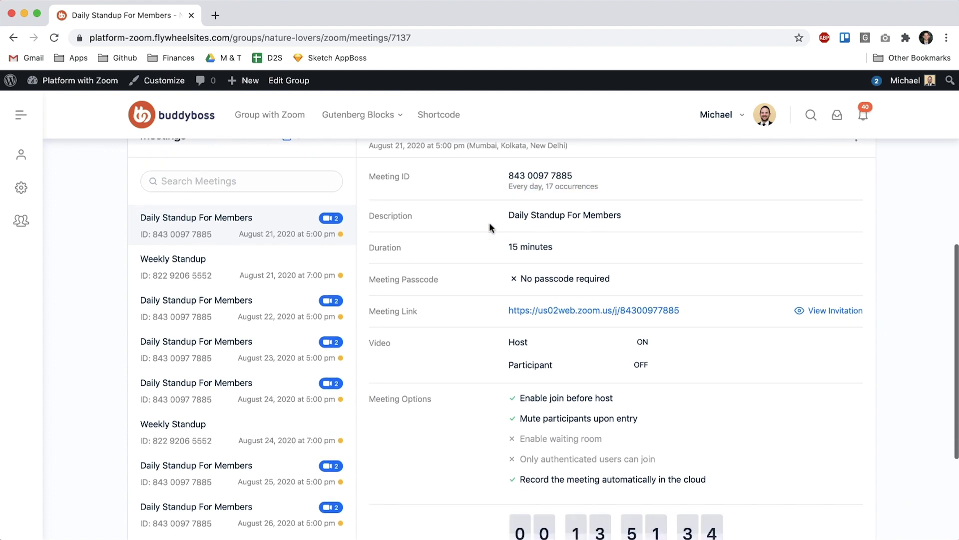
scroll(214, 227, up, 3)
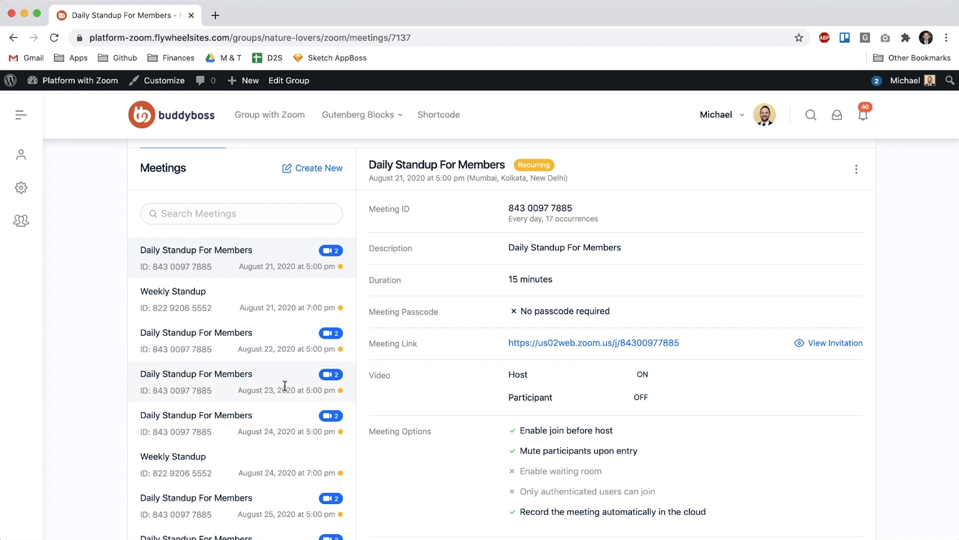
mouse_move(340, 268)
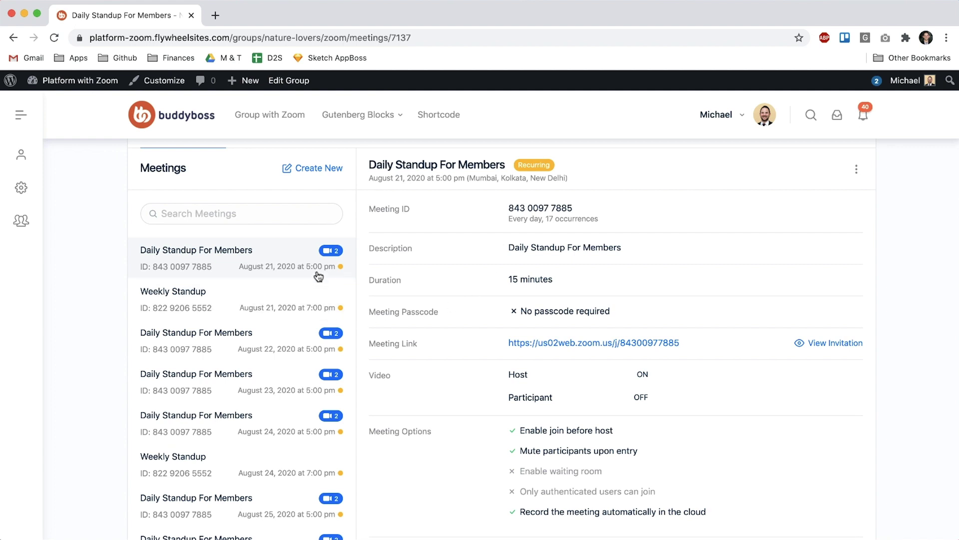
scroll(321, 366, down, 2)
scroll(319, 355, up, 2)
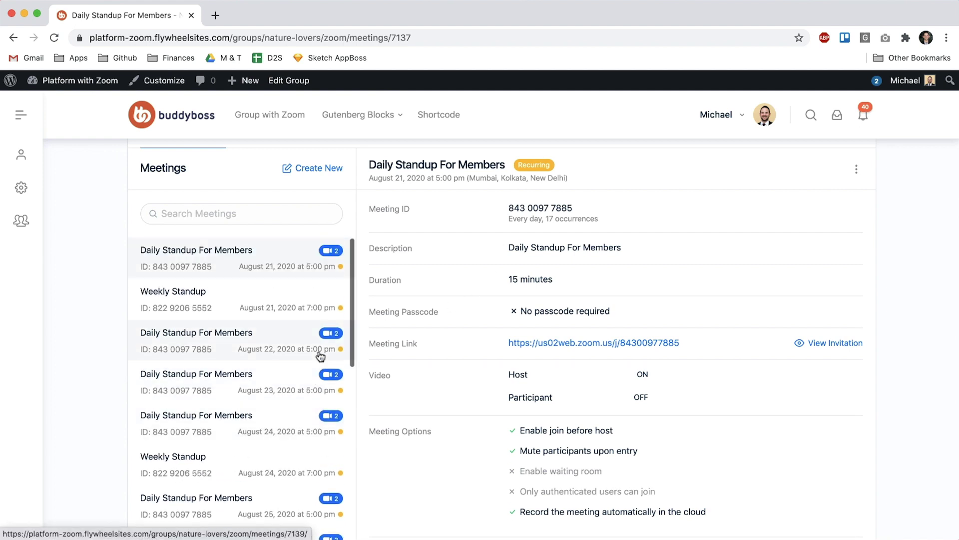
click(310, 172)
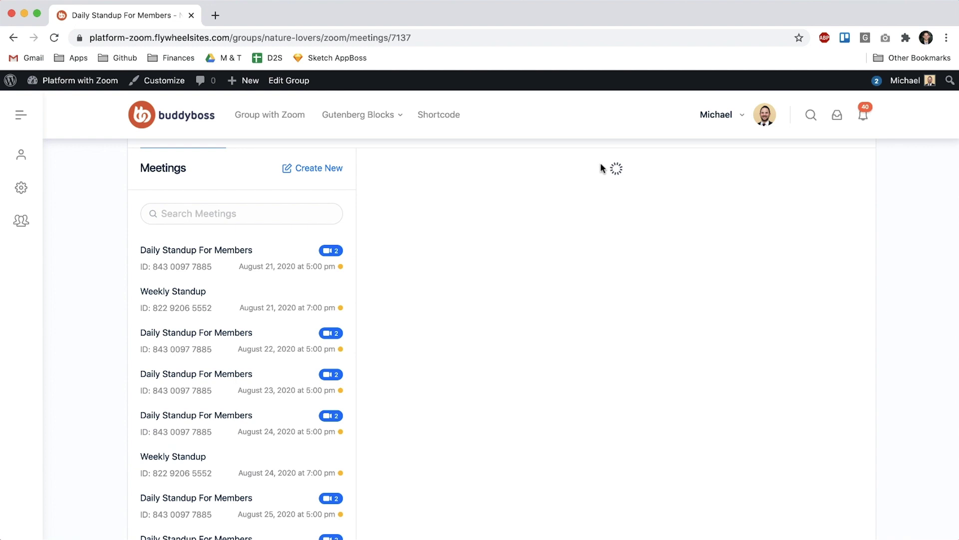
Enter the meeting title and schedule it for 2020-08-21 at 04:00 PM, lasting 1 hour
click(592, 216)
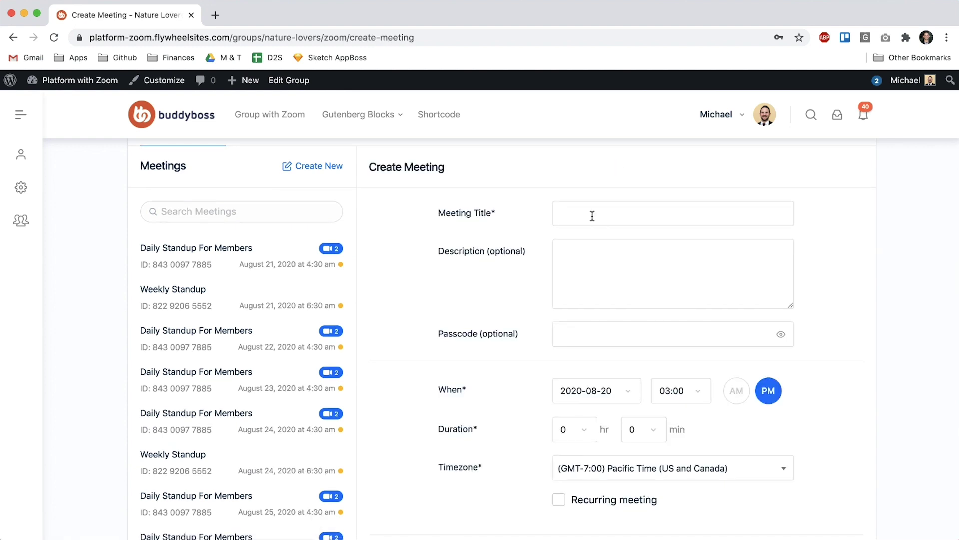
text(Meetup Daily)
scroll(845, 251, down, 5)
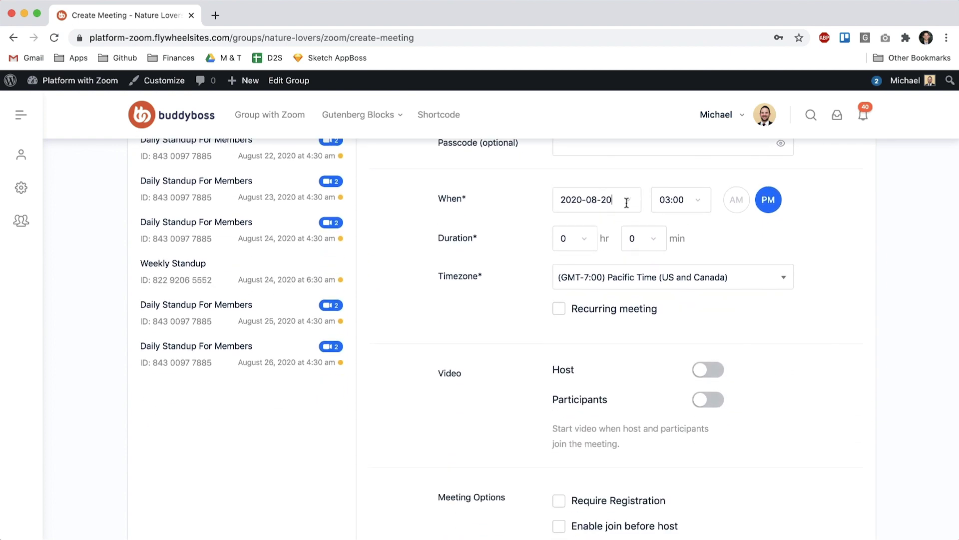
click(626, 200)
click(671, 305)
click(693, 200)
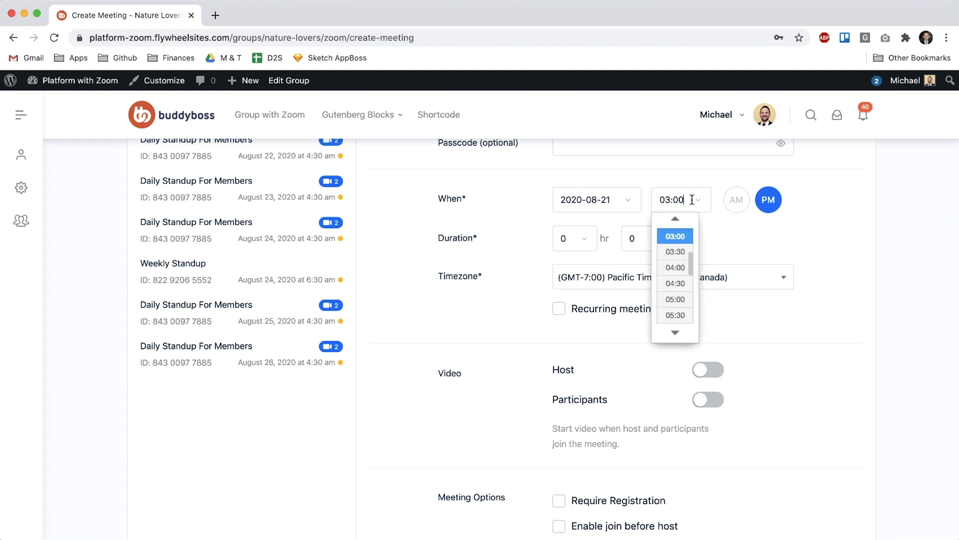
click(676, 267)
scroll(750, 219, down, 1)
click(575, 214)
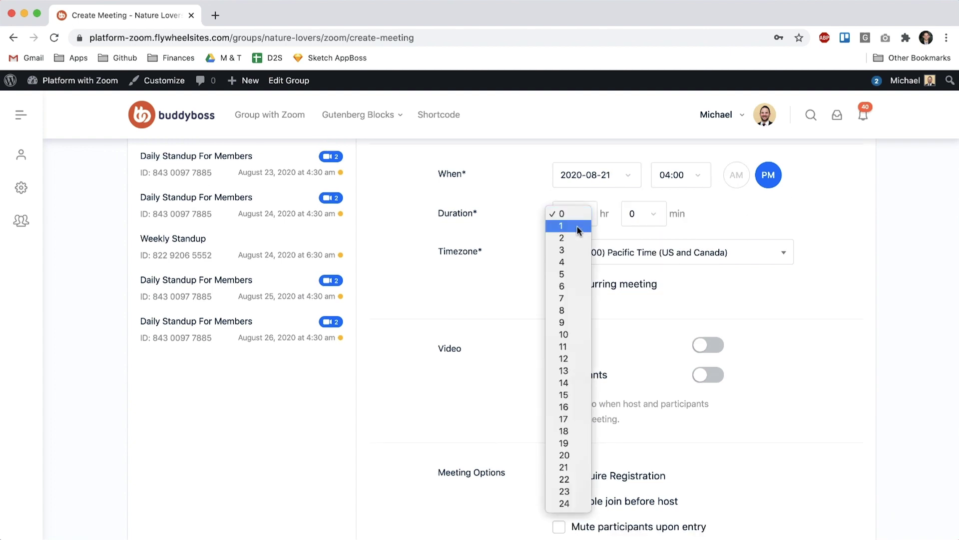
click(565, 223)
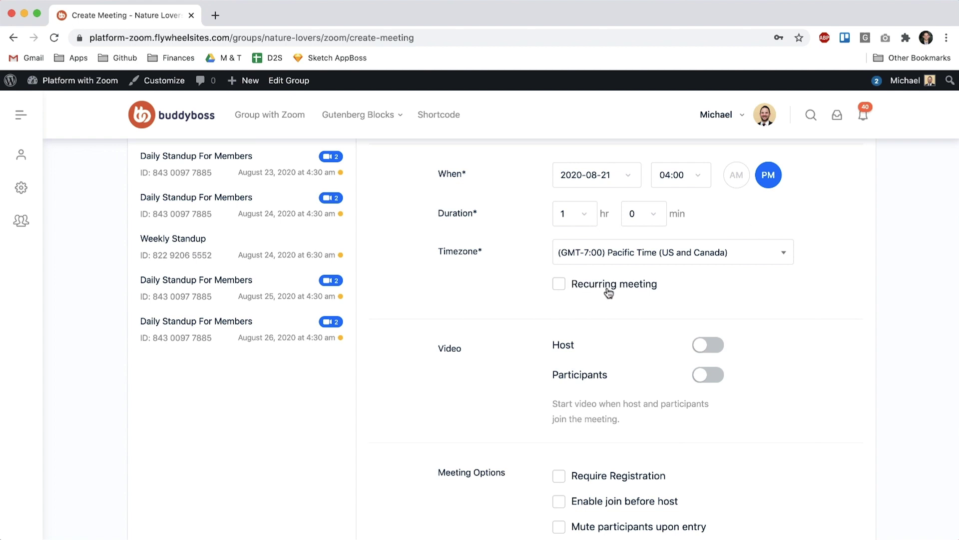
Make the meeting recurring, ending after 3 occurrences, and create it
click(560, 285)
scroll(514, 288, down, 2)
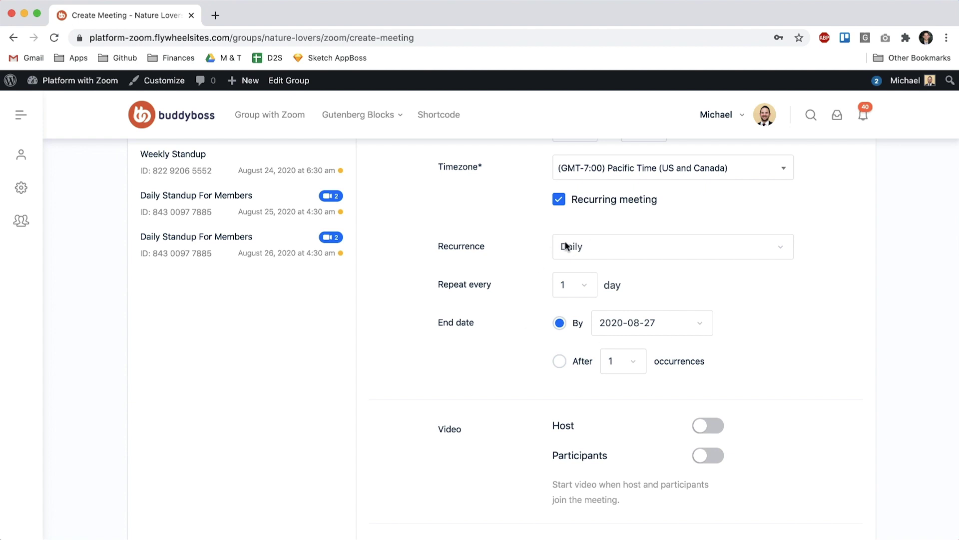
scroll(566, 245, up, 7)
scroll(569, 246, down, 3)
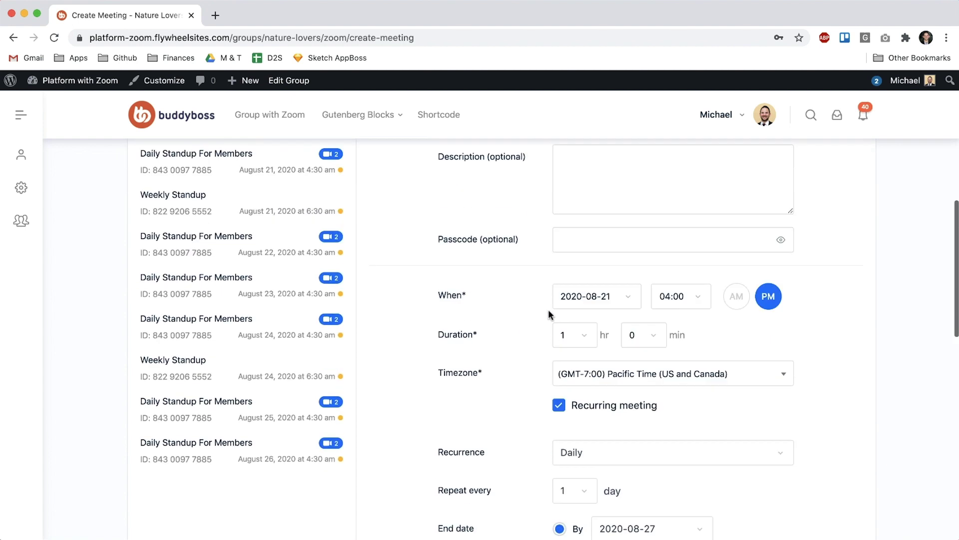
scroll(547, 308, down, 5)
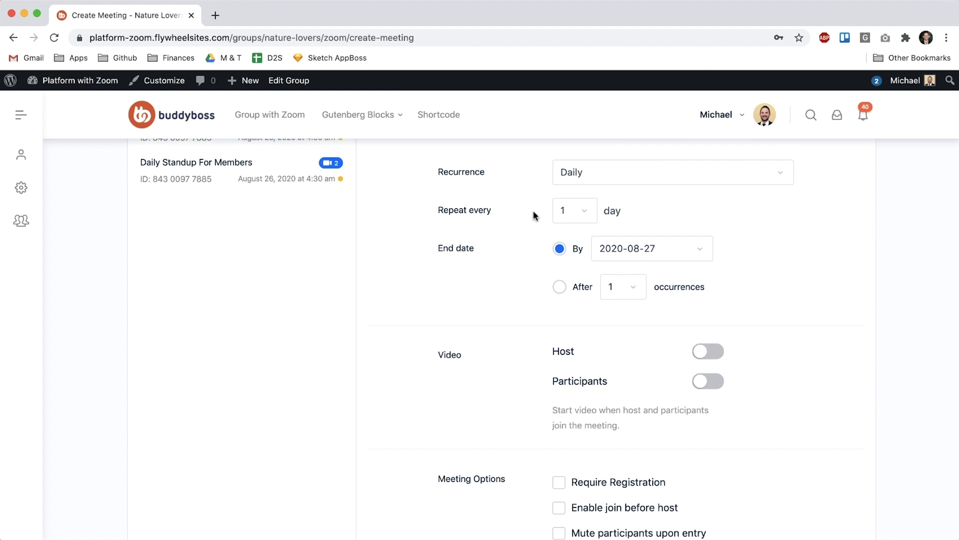
click(561, 287)
click(607, 289)
click(619, 312)
scroll(755, 272, down, 5)
scroll(754, 272, down, 3)
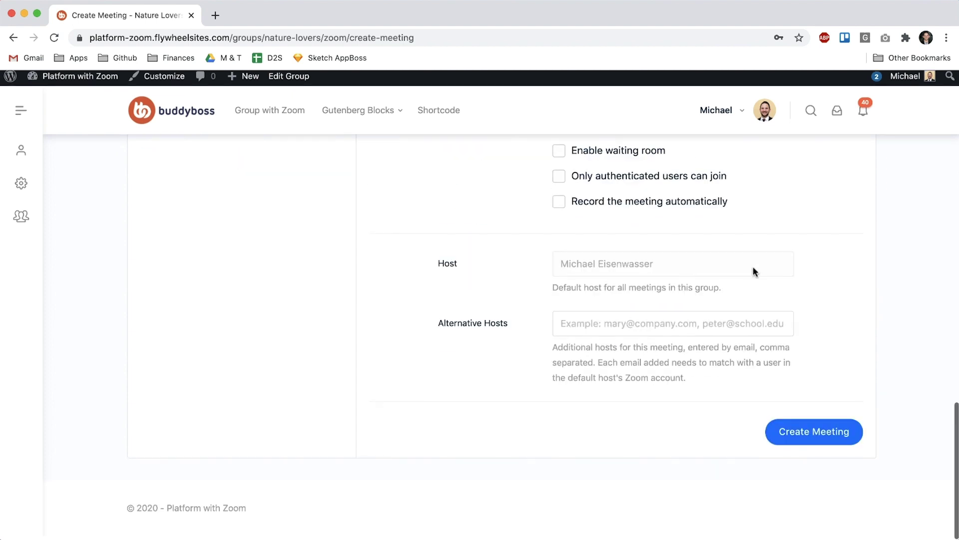
click(829, 442)
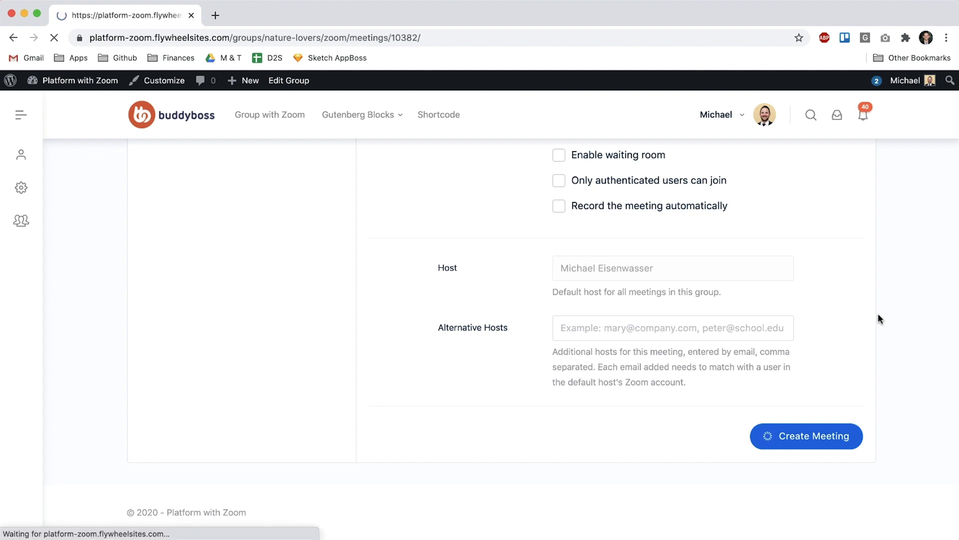
scroll(407, 363, down, 7)
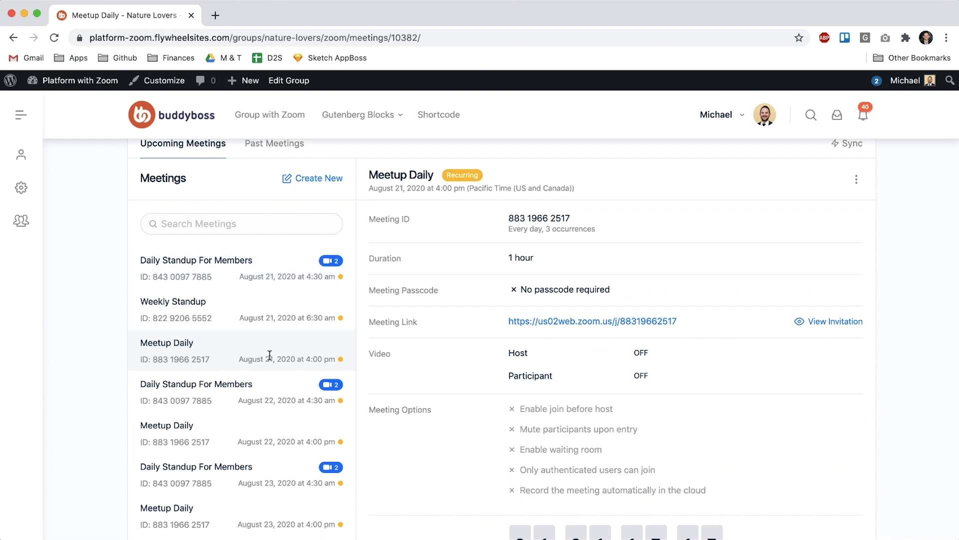
scroll(405, 319, down, 3)
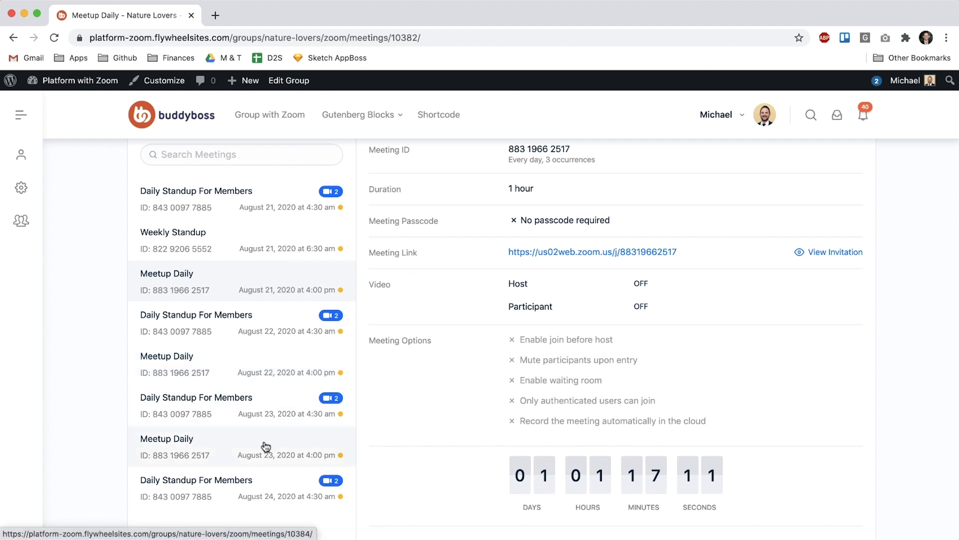
scroll(438, 260, up, 3)
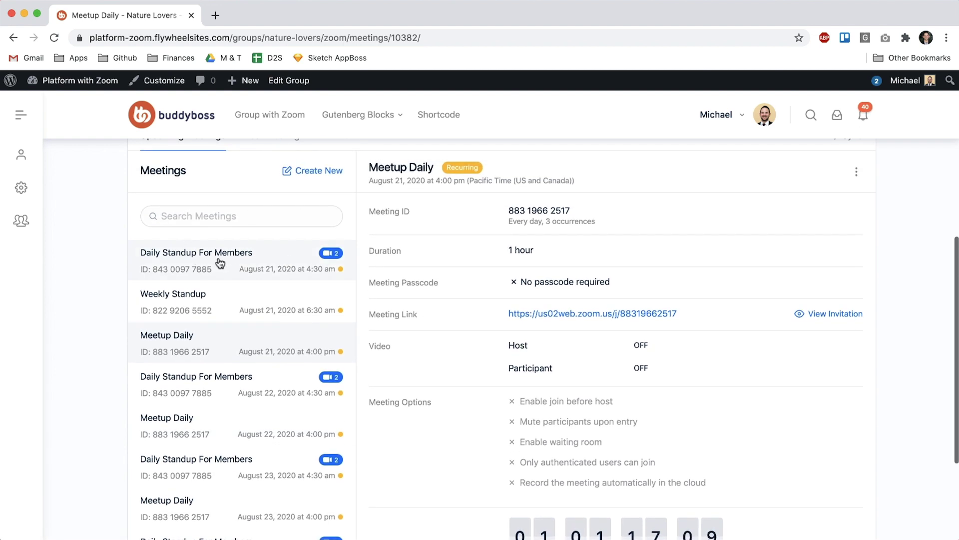
scroll(454, 272, up, 5)
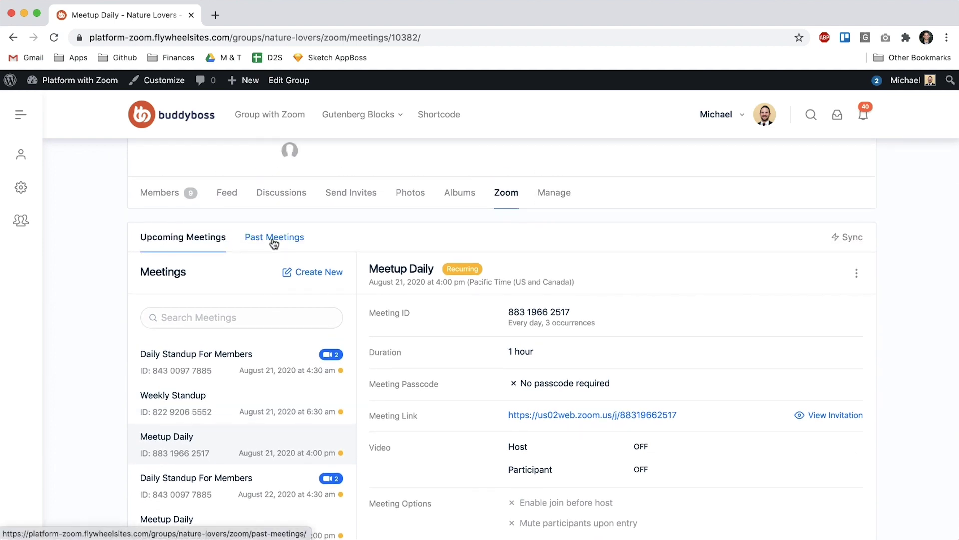
scroll(398, 435, down, 8)
scroll(397, 436, up, 2)
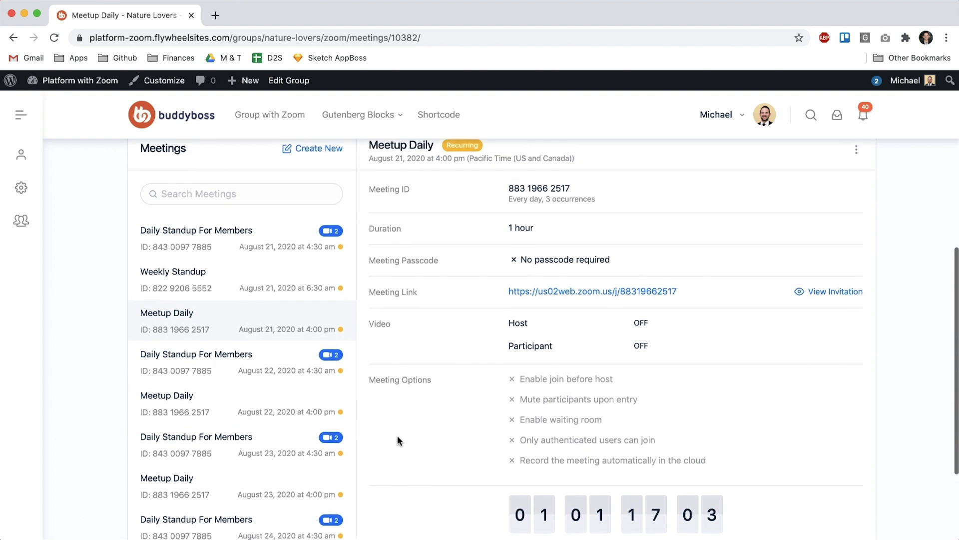
scroll(398, 440, up, 1)
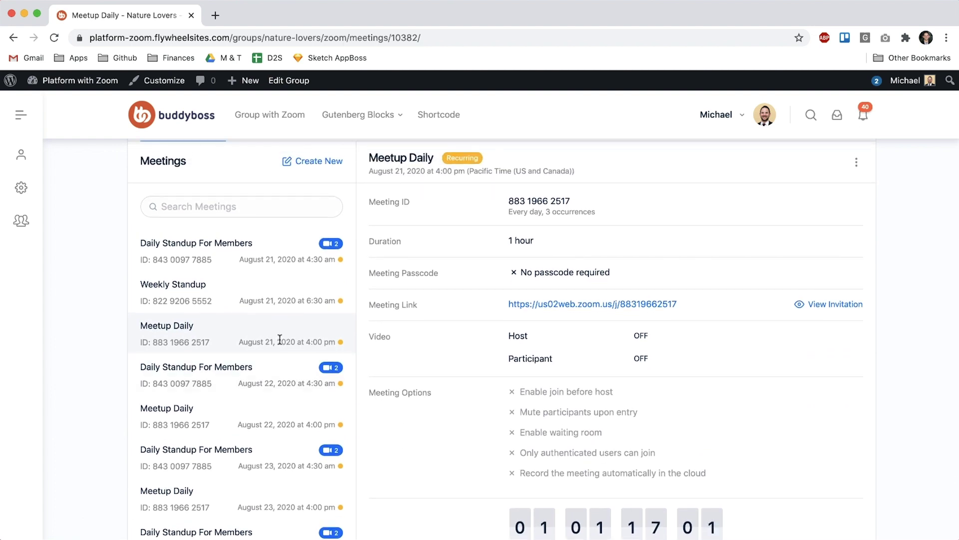
scroll(501, 325, up, 1)
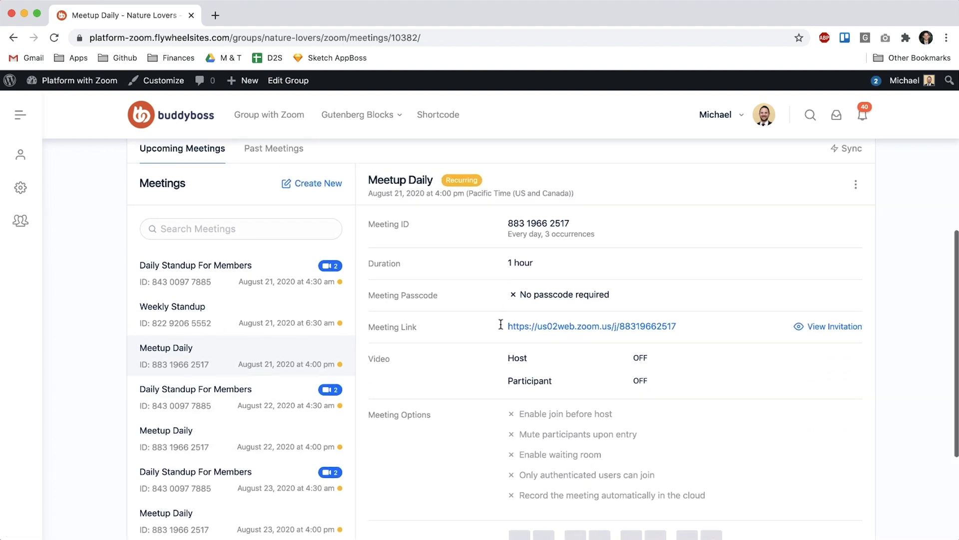
Edit all occurrences of Meetup Daily to start at 05:00 PM and update the meeting
click(856, 185)
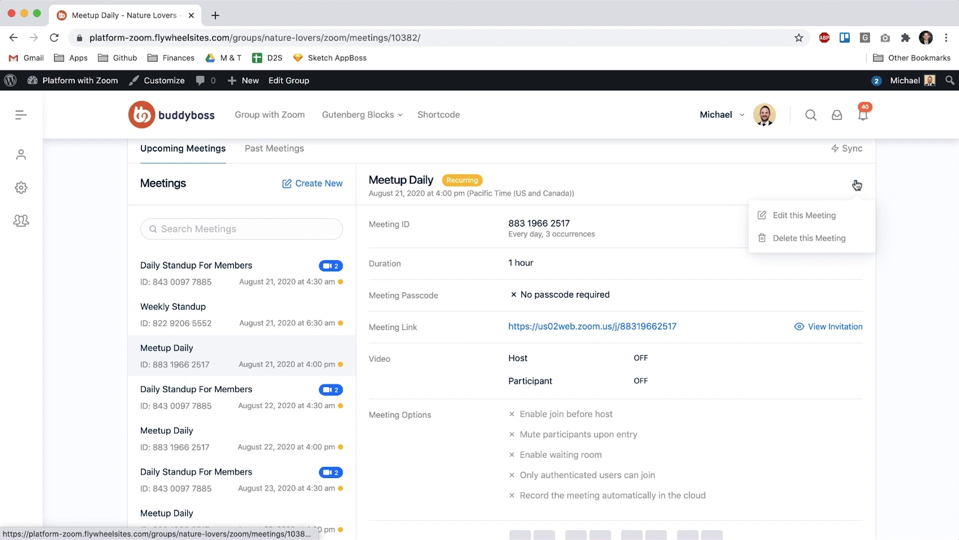
click(800, 219)
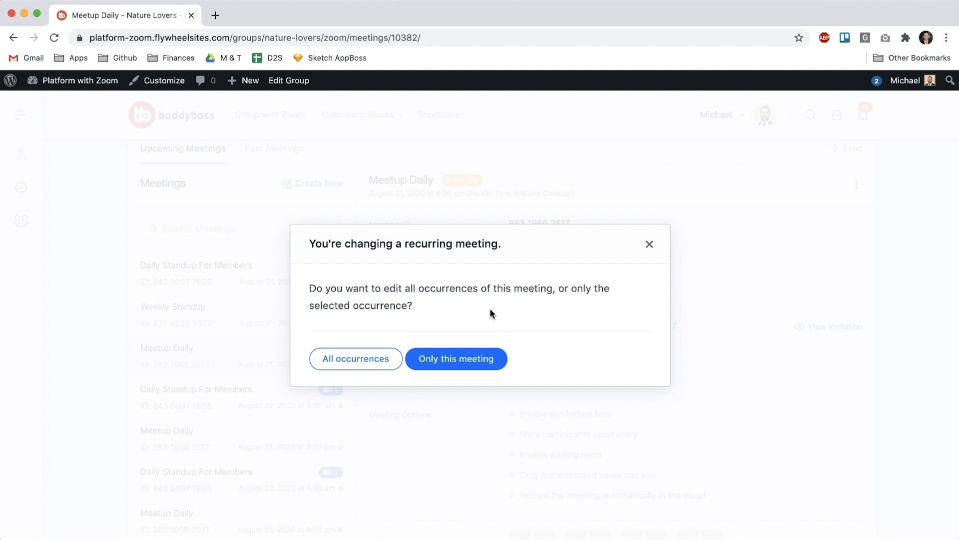
click(361, 357)
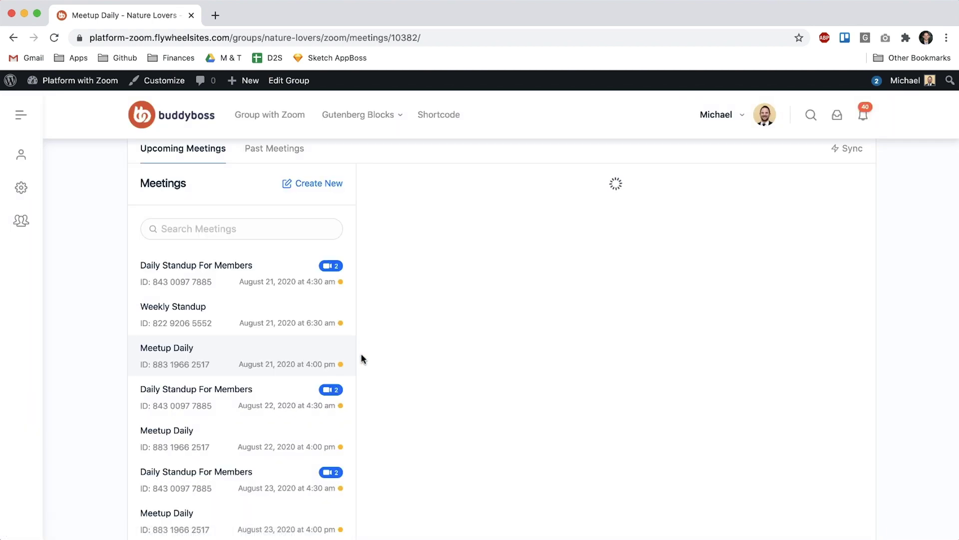
scroll(529, 364, down, 3)
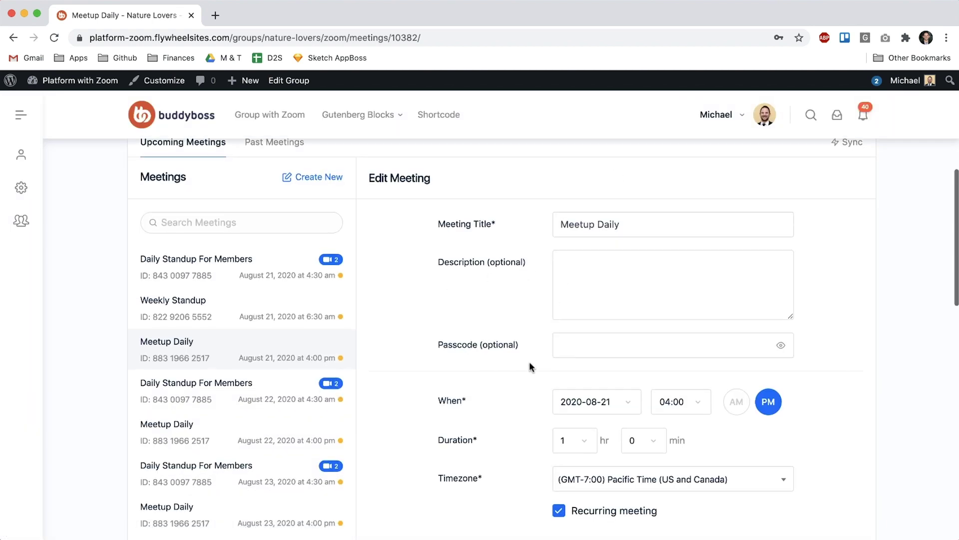
click(702, 324)
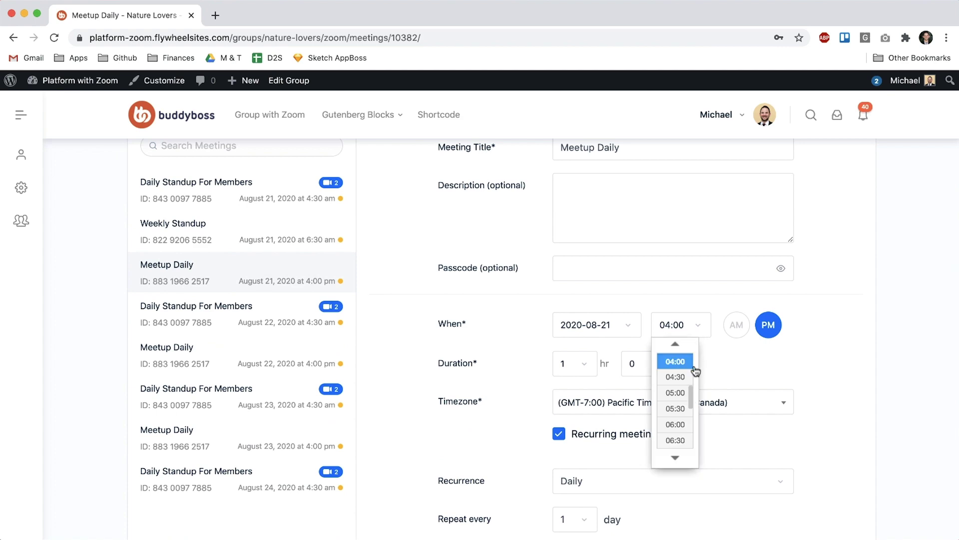
click(675, 393)
scroll(818, 345, down, 8)
scroll(817, 339, down, 12)
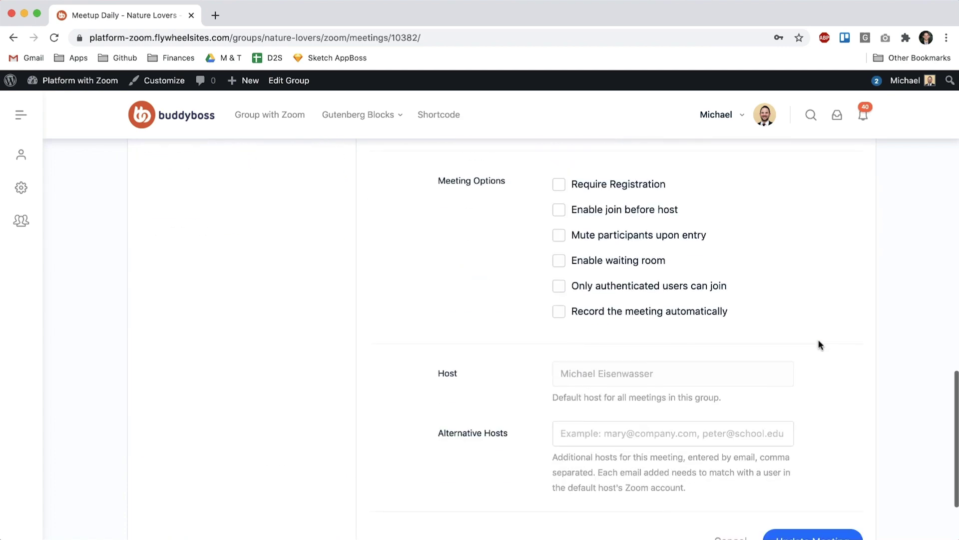
click(786, 437)
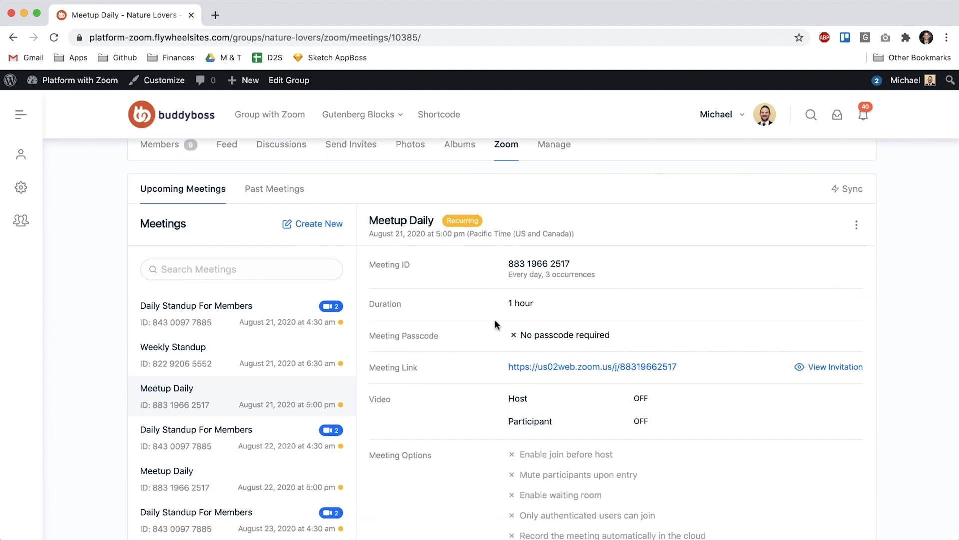
Open the Meetup Daily occurrence dated August 22, 2020 at 5:00 pm
scroll(496, 325, down, 3)
scroll(496, 324, down, 2)
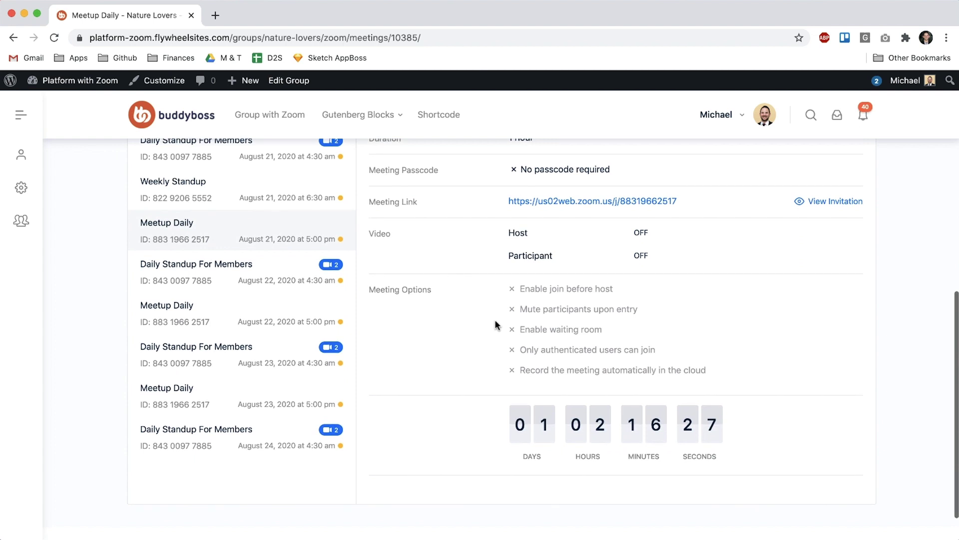
scroll(496, 324, up, 3)
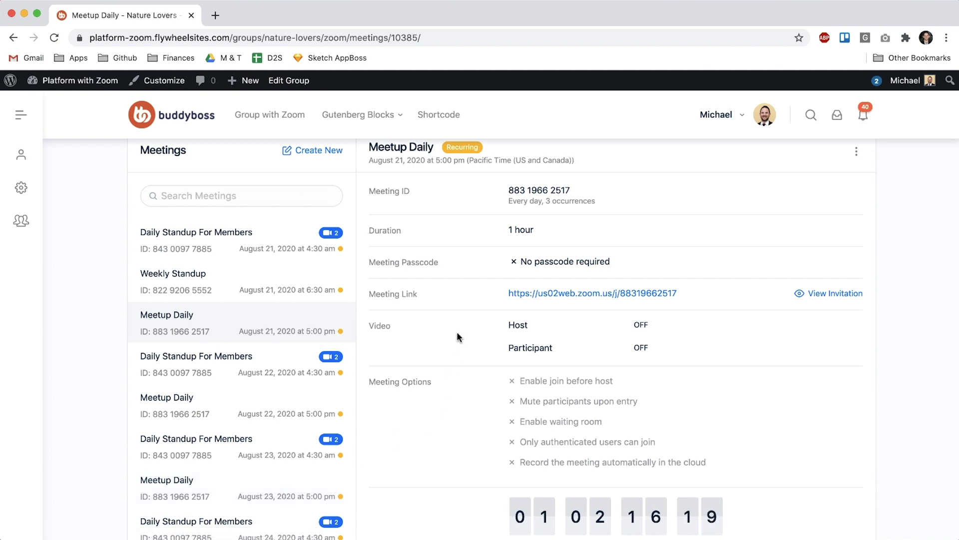
click(273, 409)
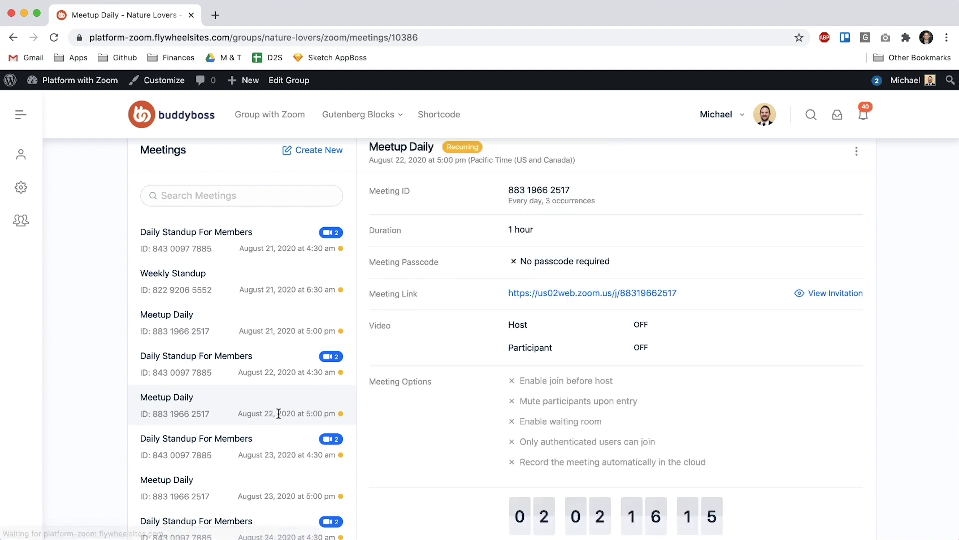
Edit only the August 22 occurrence, changing its start time to 02:00 PM
click(856, 150)
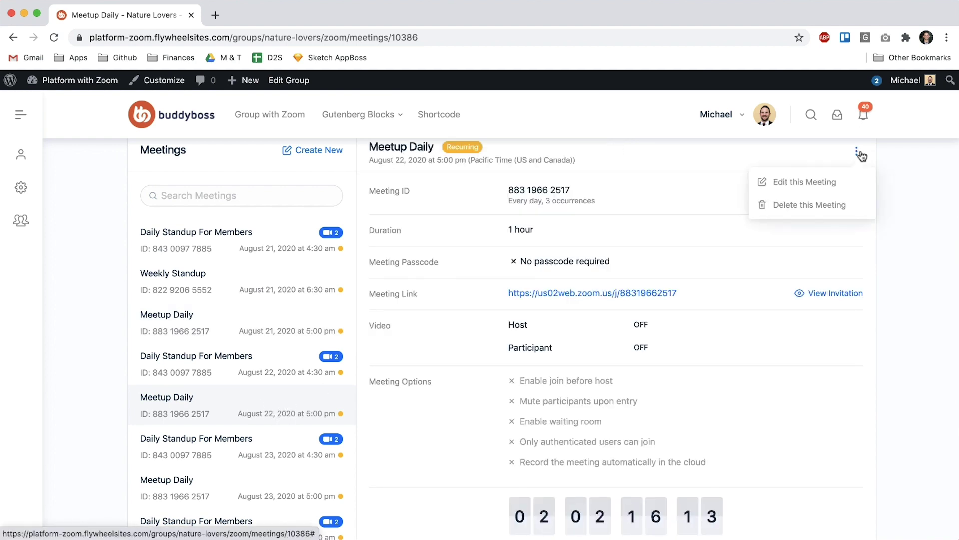
click(472, 355)
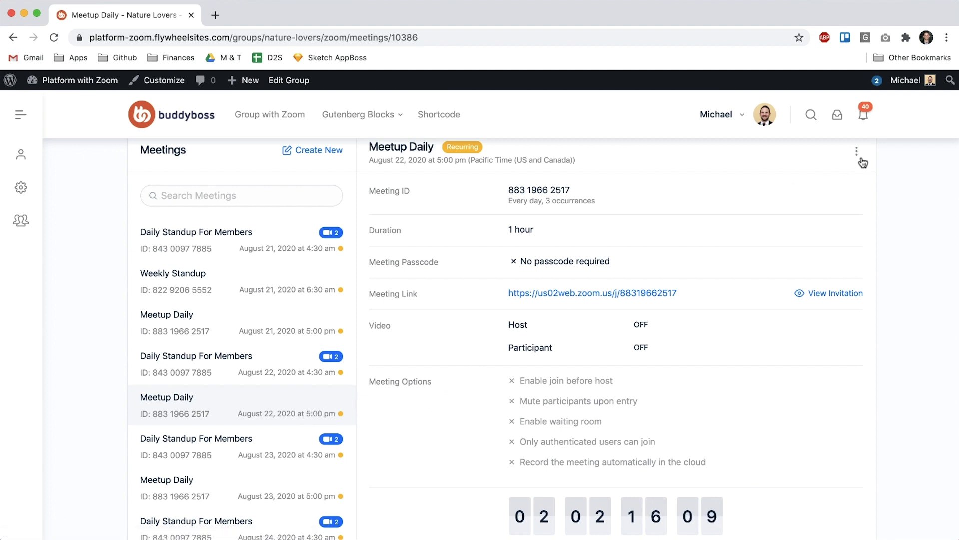
click(856, 151)
click(831, 182)
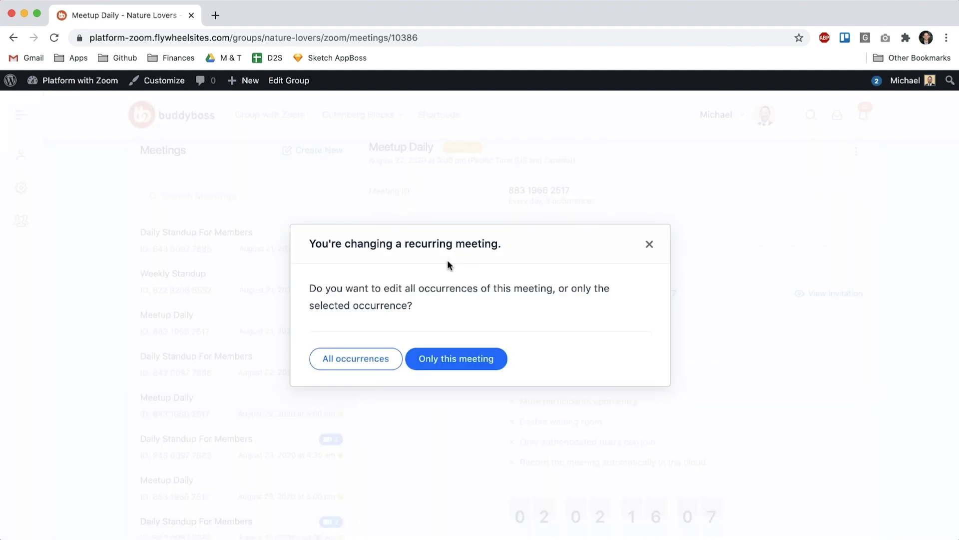
click(457, 362)
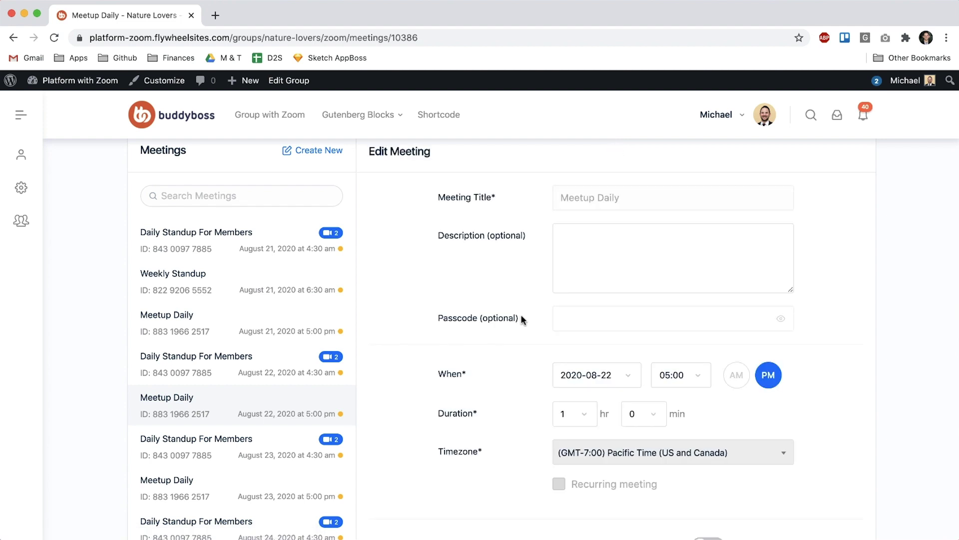
click(700, 371)
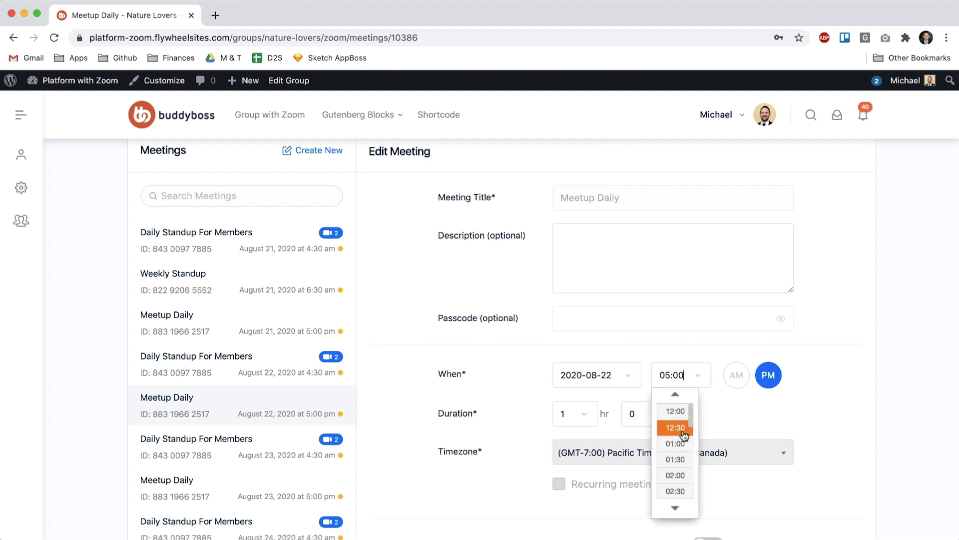
click(674, 474)
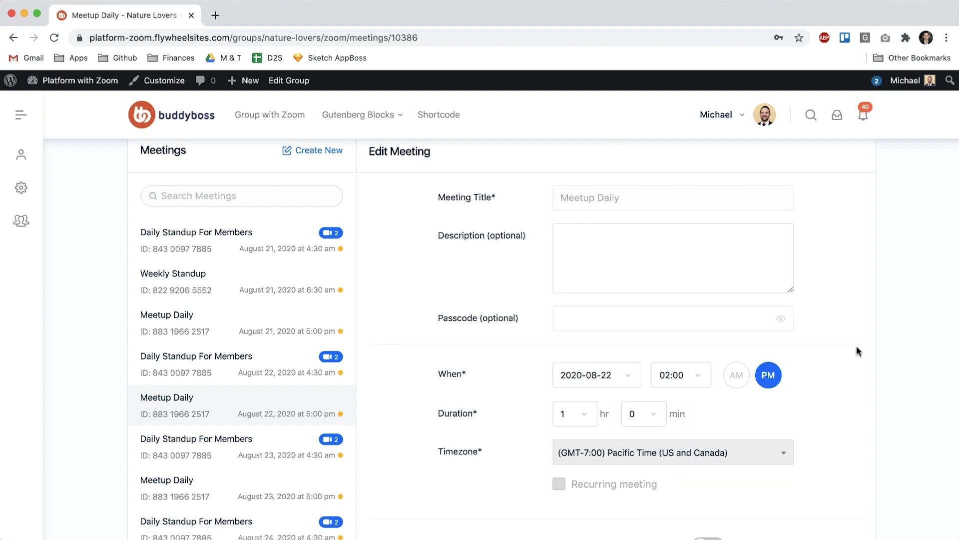
Save the 2:00 PM time for the August 22 occurrence with Update Meeting
scroll(856, 345, down, 3)
scroll(858, 349, down, 5)
scroll(857, 350, up, 8)
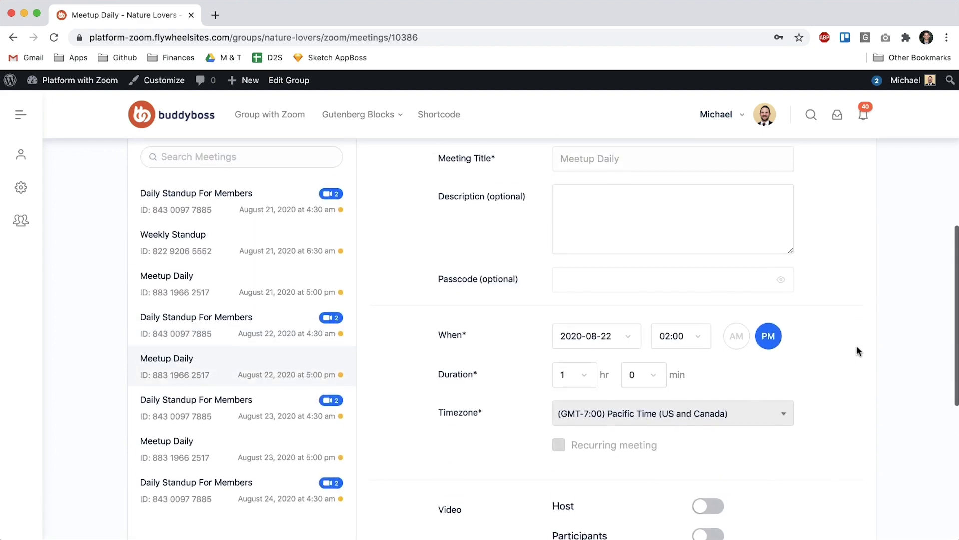
scroll(823, 289, up, 1)
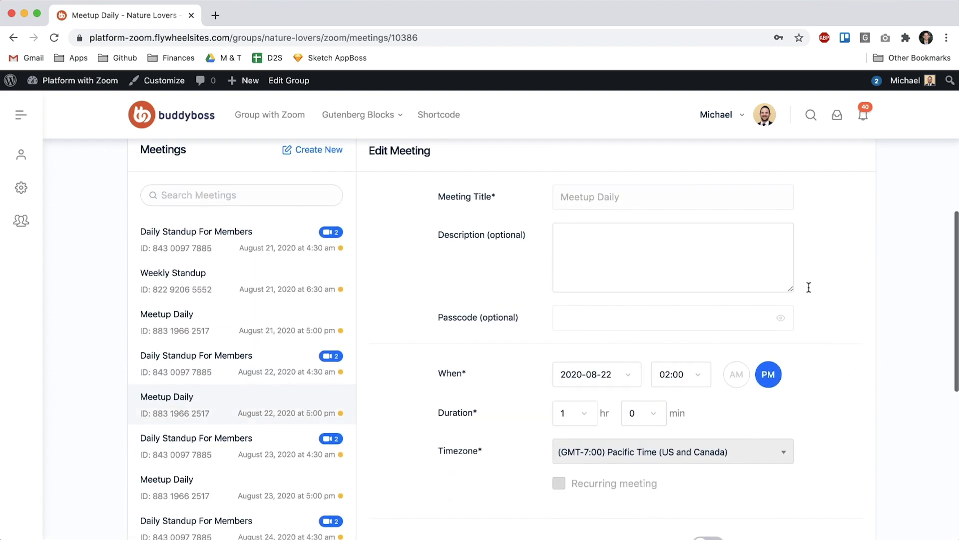
scroll(836, 265, down, 3)
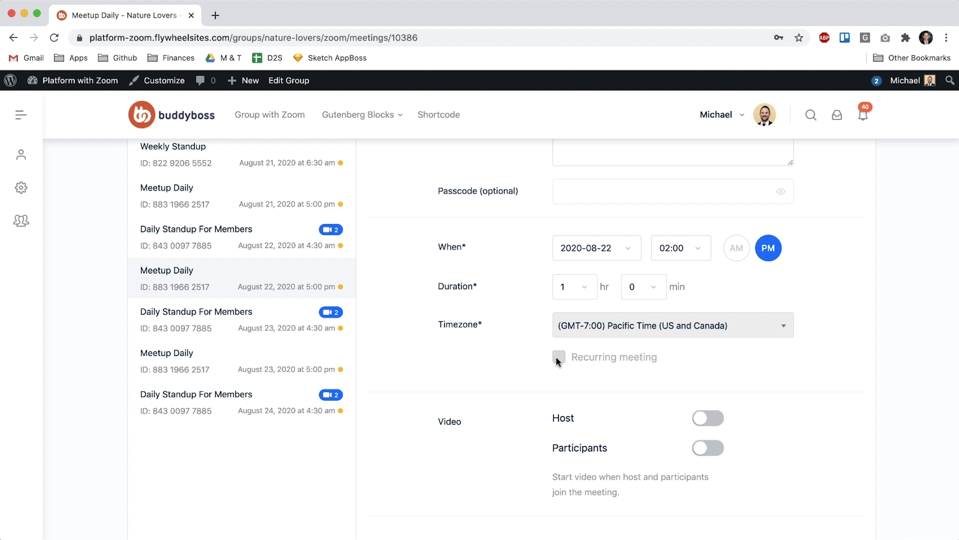
scroll(518, 314, up, 4)
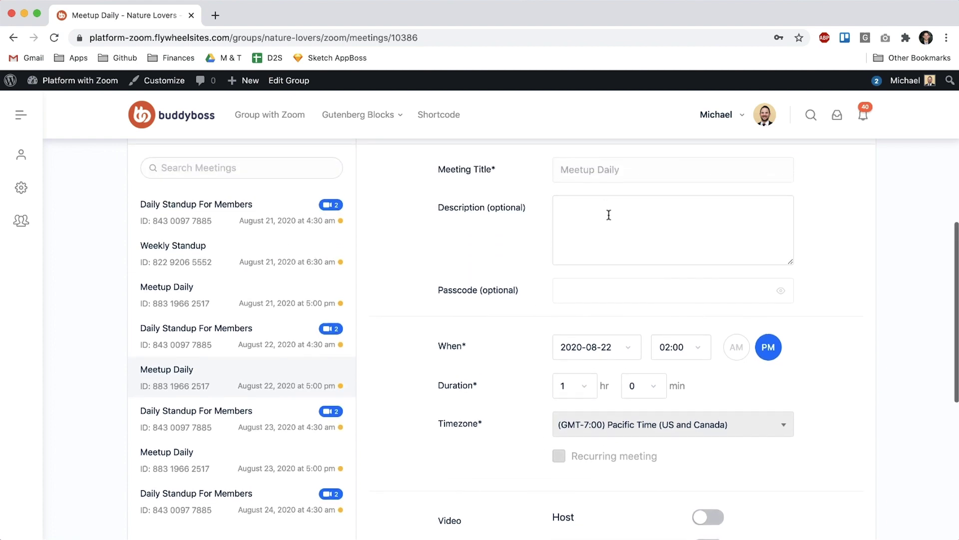
scroll(540, 327, down, 7)
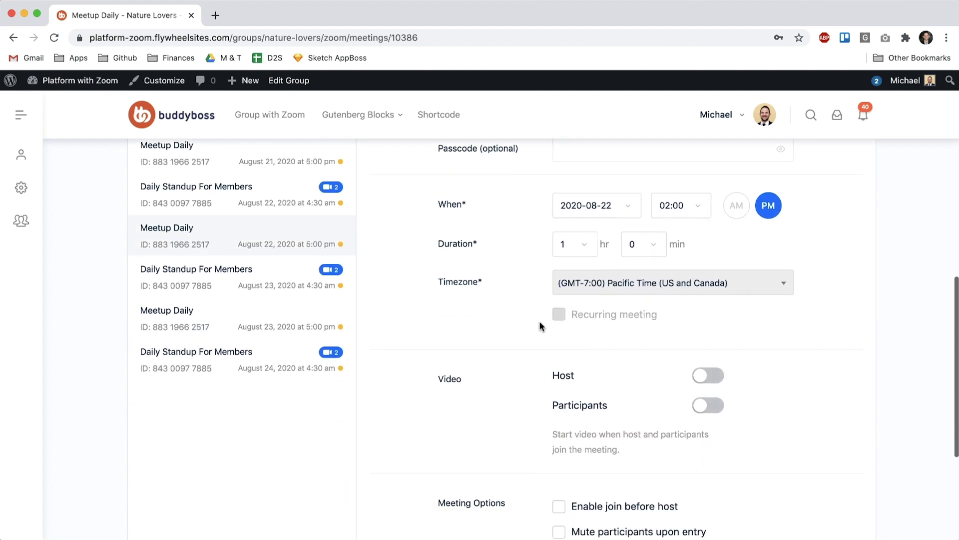
click(805, 445)
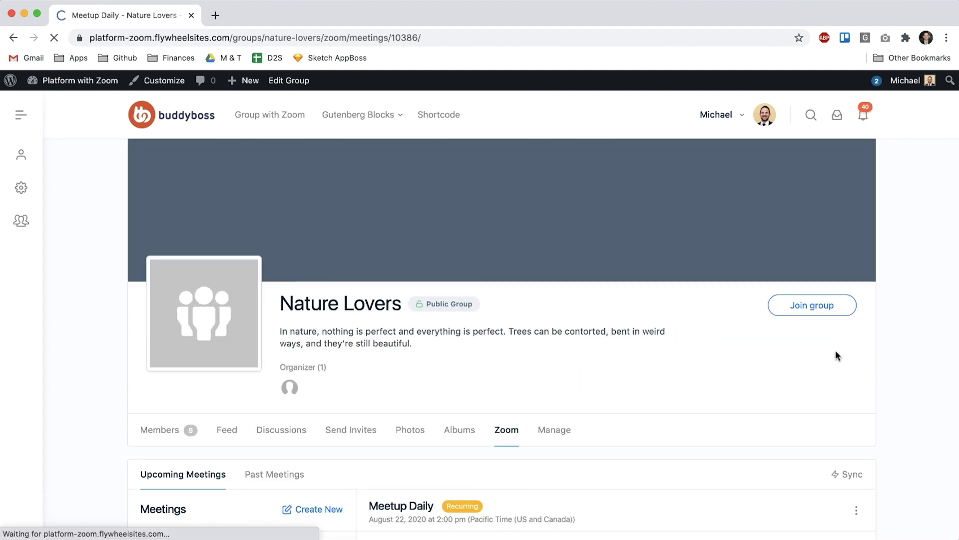
Scroll the meeting list to confirm Aug 22 Meetup Daily shows 2:00 pm, Aug 21 and 23 stay 5:00 pm
scroll(836, 352, down, 4)
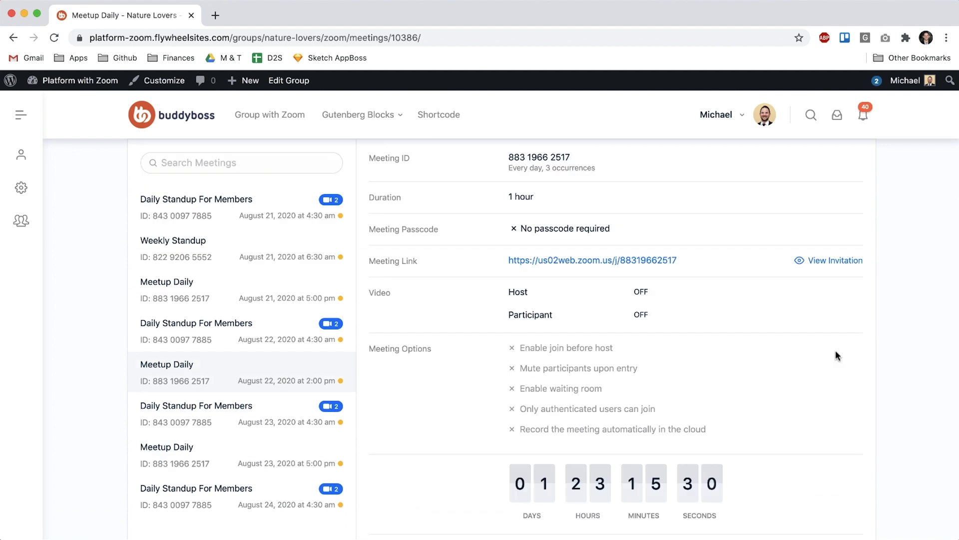